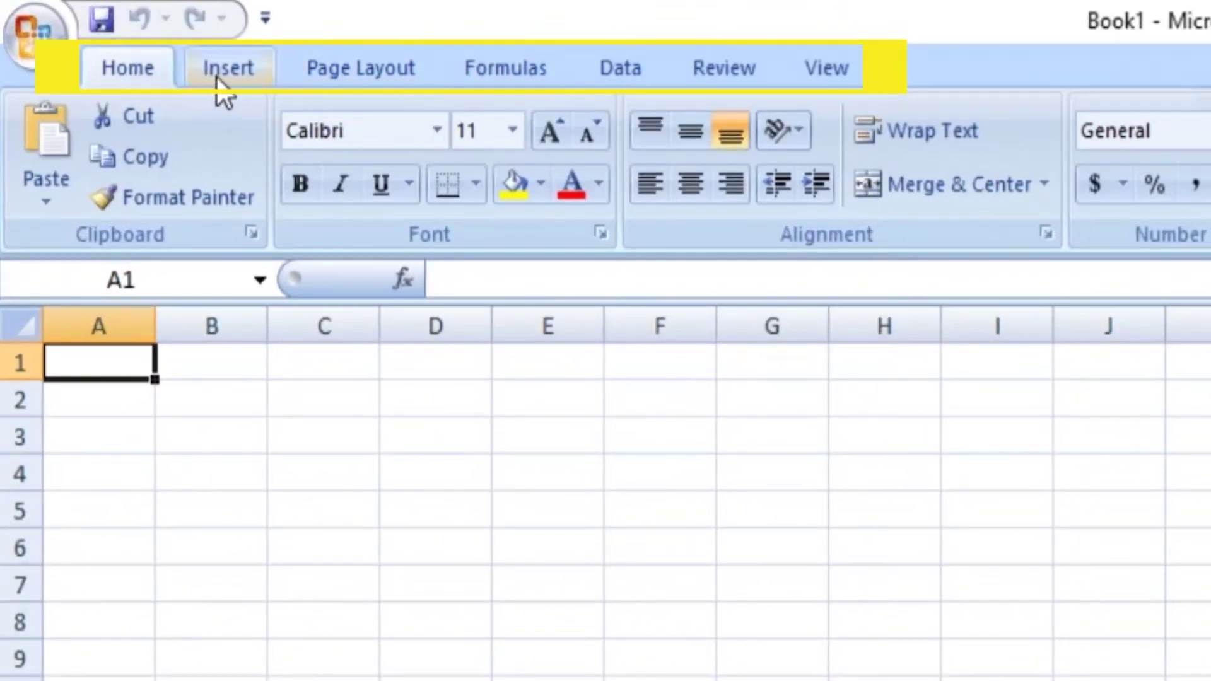
Step: Look through the Insert, Page Layout, Data and Review command groups
{"action": "left_click", "coordinate": [216, 76]}
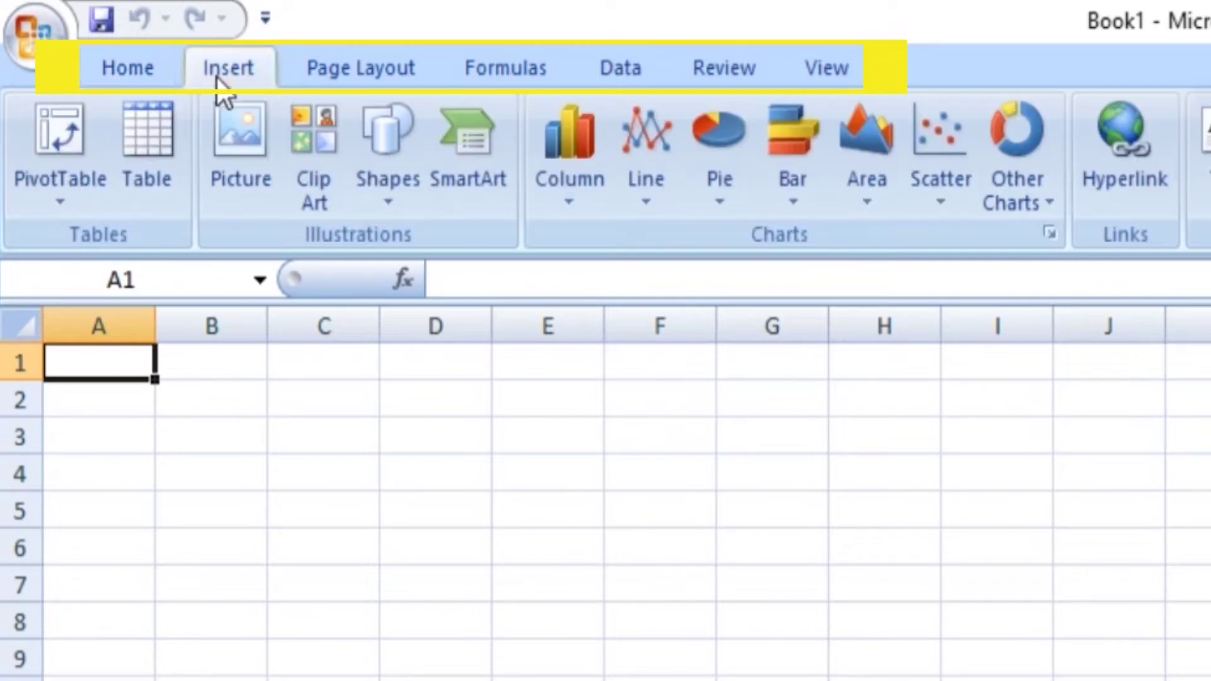
{"action": "left_click", "coordinate": [372, 74]}
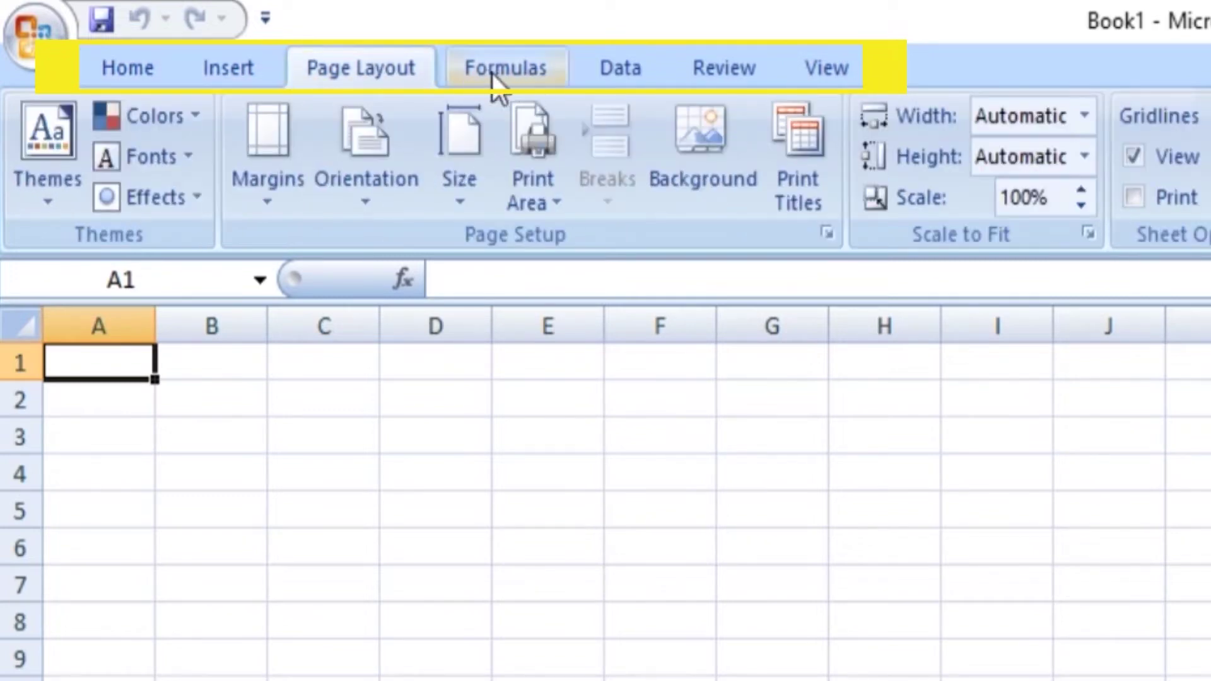
{"action": "scroll", "coordinate": [601, 97], "scroll_direction": "down", "scroll_amount": 2}
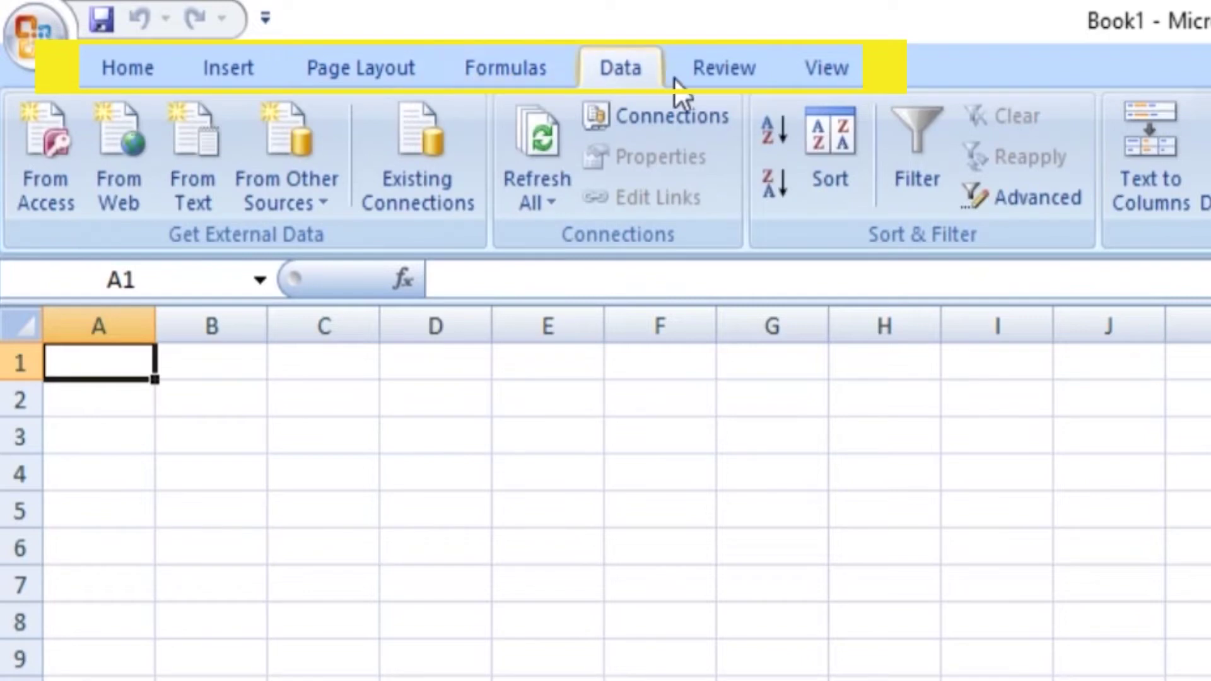
{"action": "left_click", "coordinate": [705, 78]}
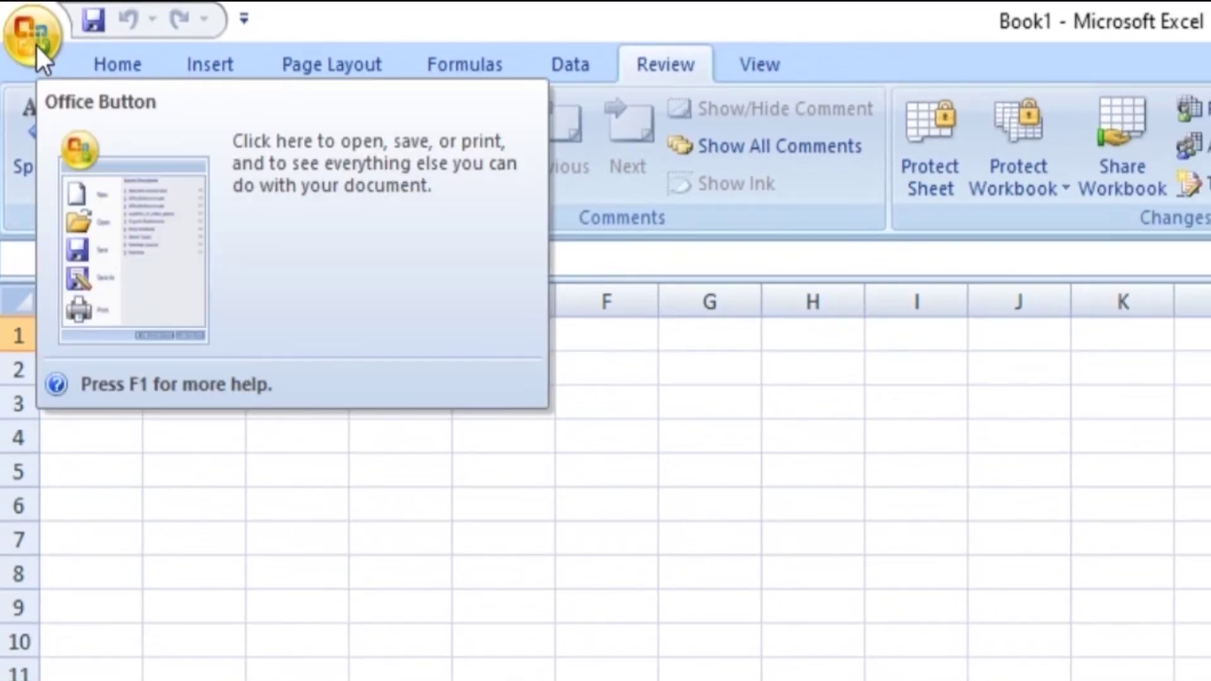
Step: View the templates offered for a new workbook and cancel without creating one
{"action": "left_click", "coordinate": [33, 37]}
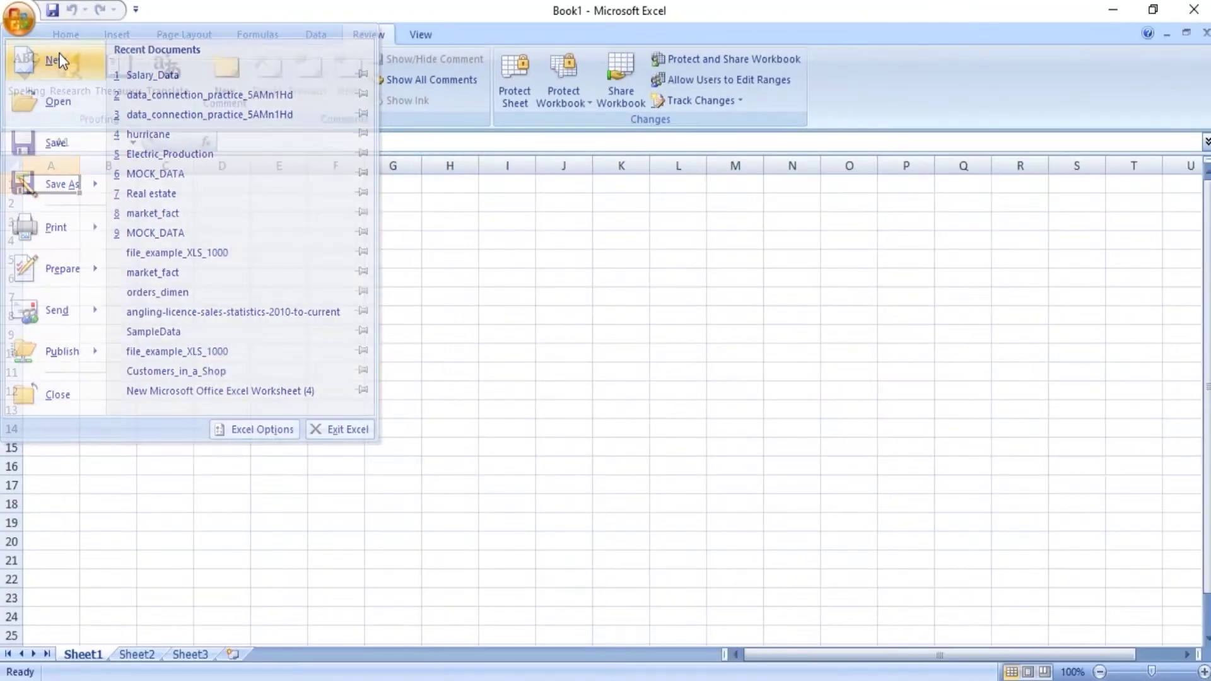
{"action": "left_click", "coordinate": [77, 85]}
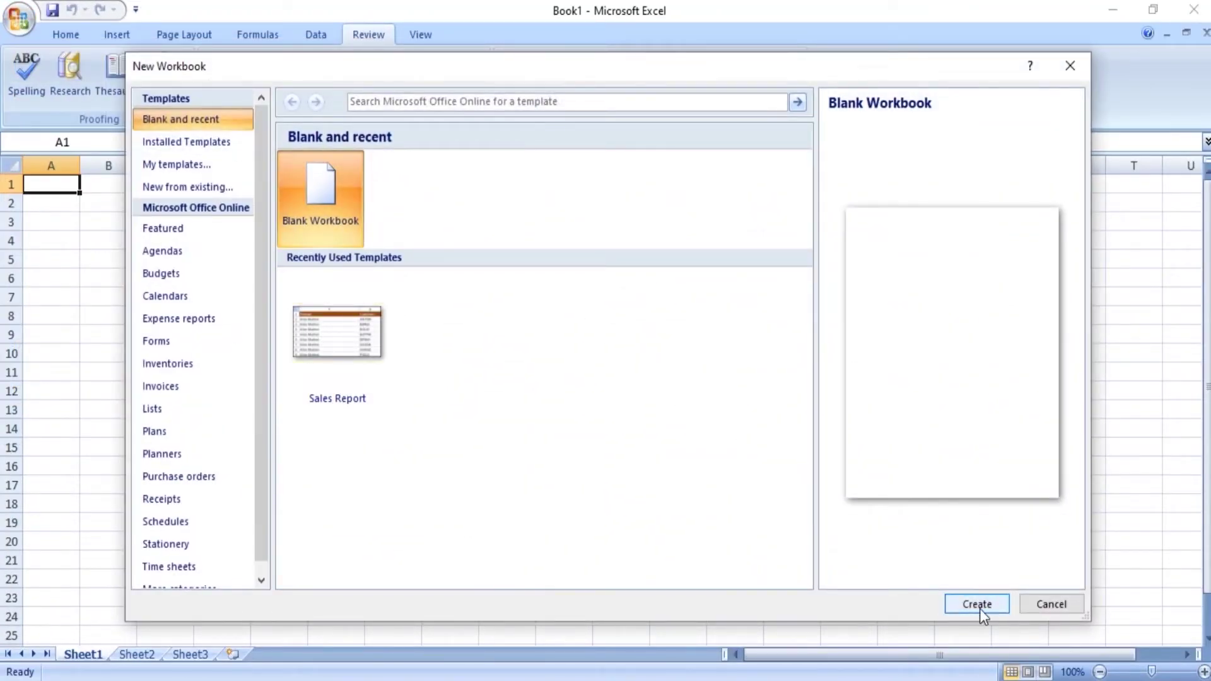
{"action": "left_click", "coordinate": [1049, 604]}
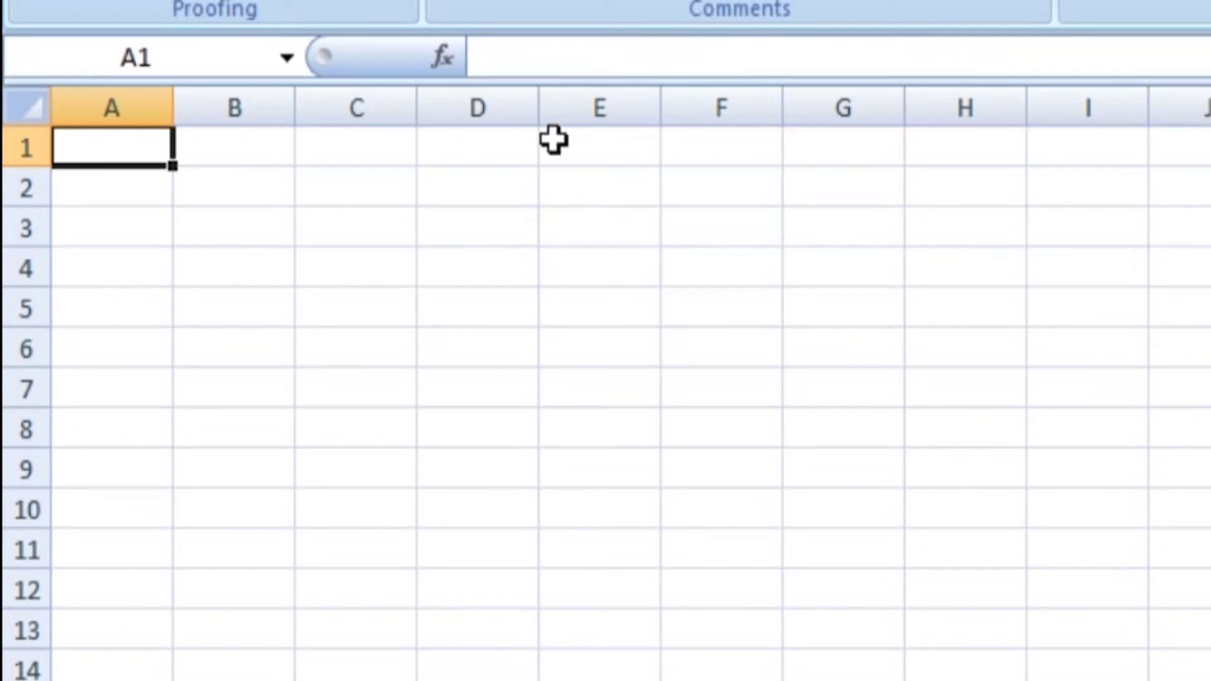
Step: Select several empty cells in turn, including B5, B8 and C11, and check their cell references
{"action": "left_click", "coordinate": [291, 292]}
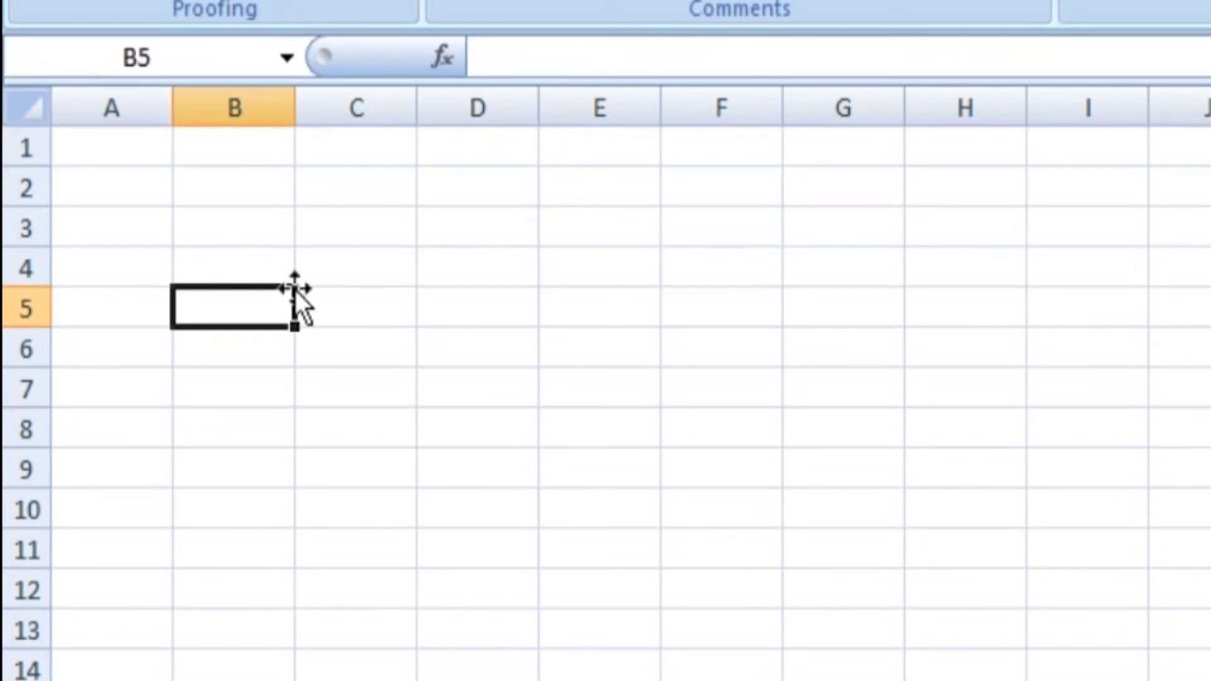
{"action": "left_click", "coordinate": [419, 458]}
{"action": "left_click", "coordinate": [189, 424]}
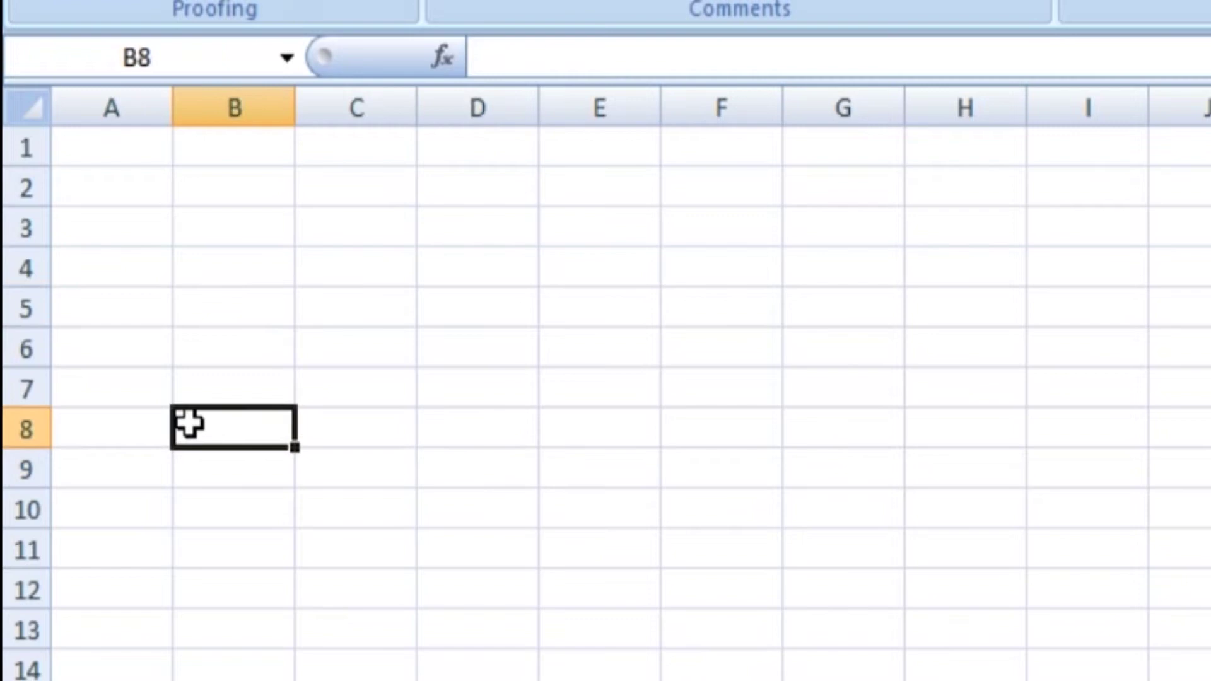
{"action": "left_click", "coordinate": [722, 269]}
{"action": "left_click", "coordinate": [397, 538]}
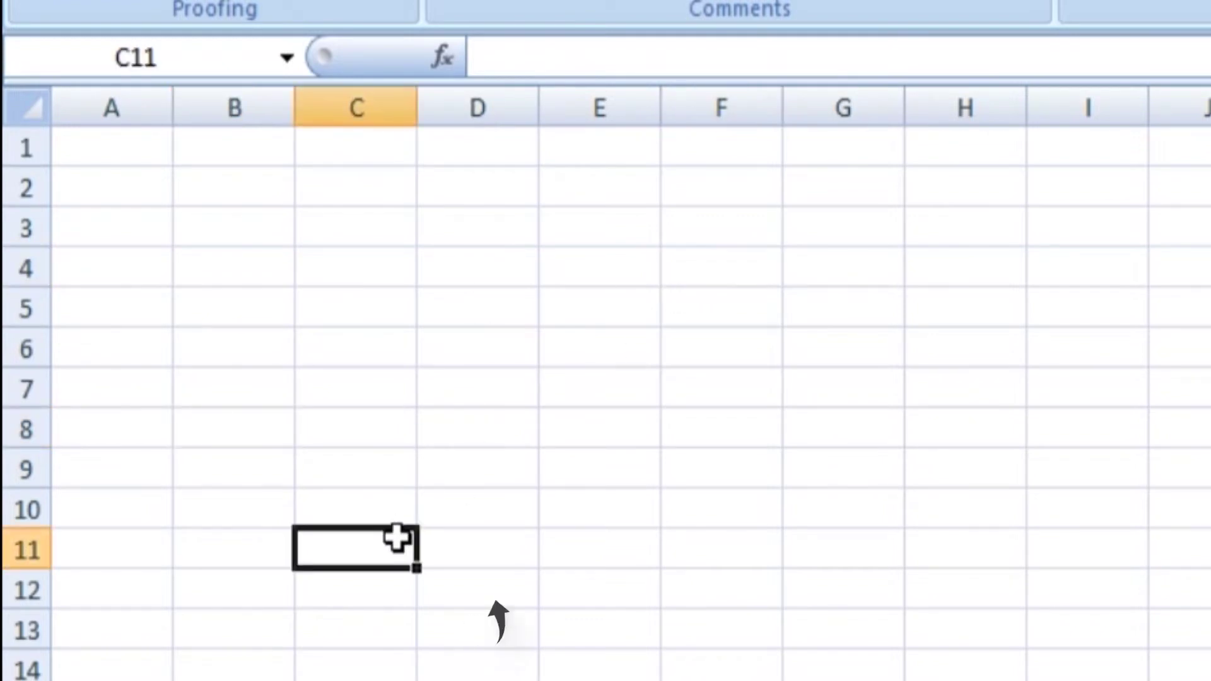
Step: Start a =sum formula in cell E7 and erase it again
{"action": "left_click", "coordinate": [573, 378]}
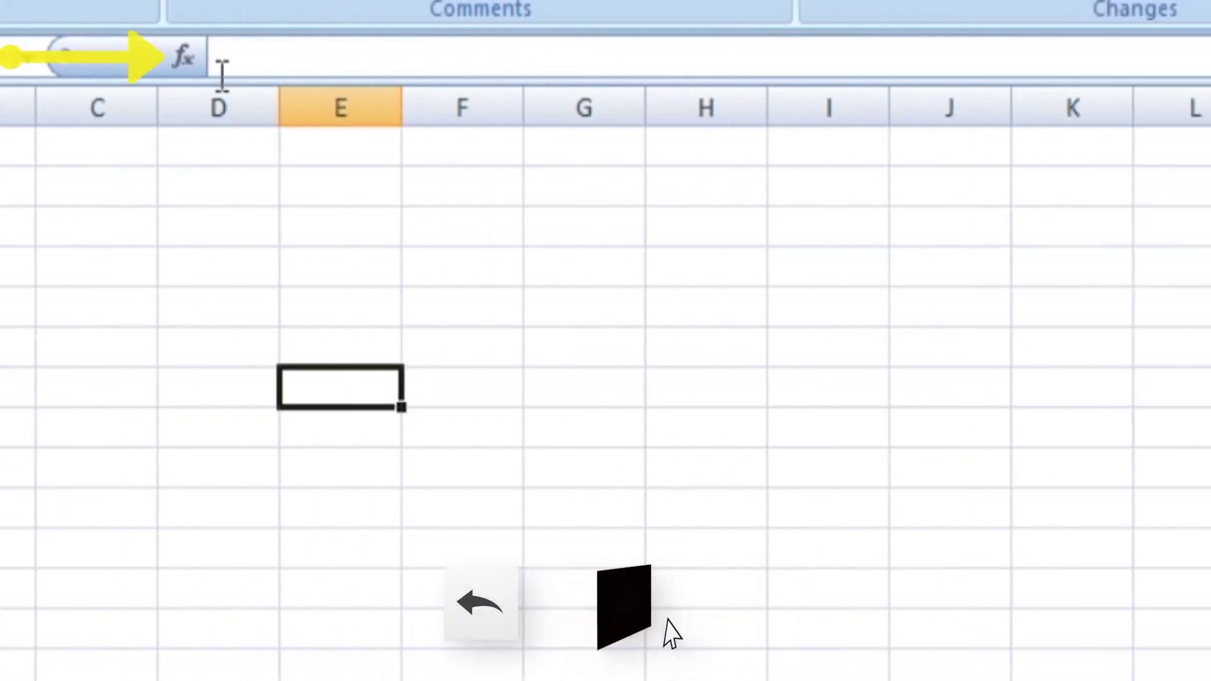
{"action": "left_click", "coordinate": [262, 63]}
{"action": "type", "text": "="}
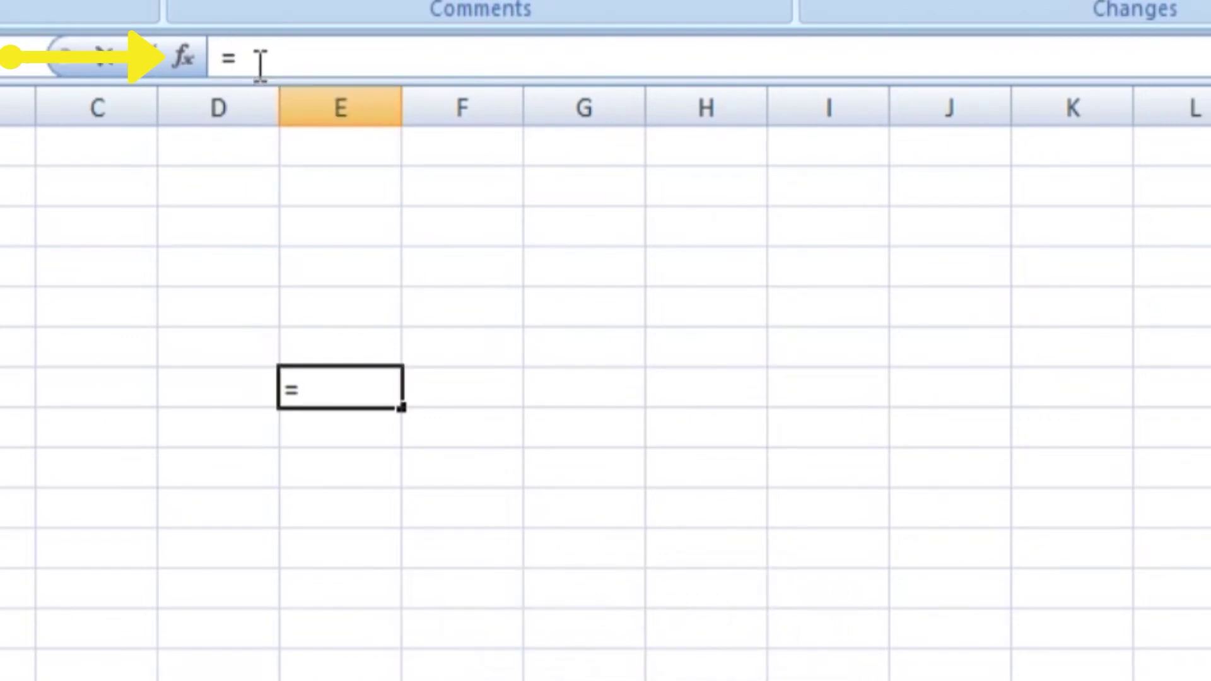
{"action": "type", "text": "sum"}
{"action": "key", "text": "BackSpace"}
{"action": "key", "text": "BackSpace"}
{"action": "key", "text": "BackSpace"}
{"action": "key", "text": "BackSpace"}
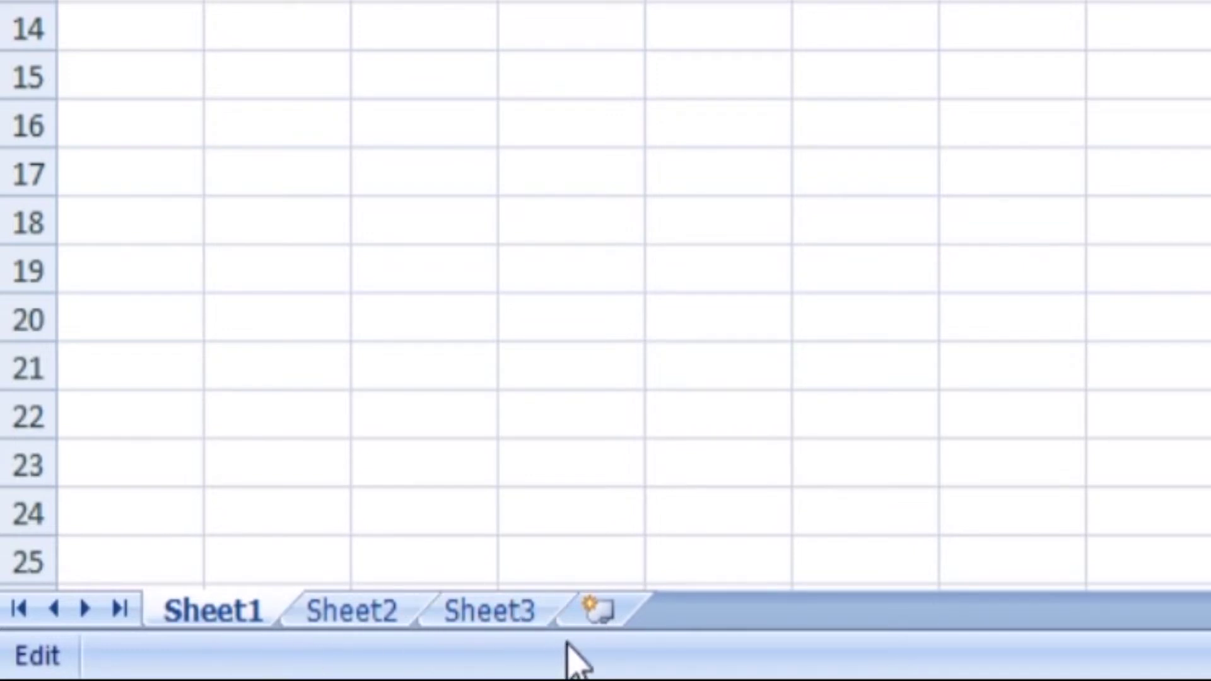
Step: Add a new worksheet after Sheet3
{"action": "left_click", "coordinate": [601, 609]}
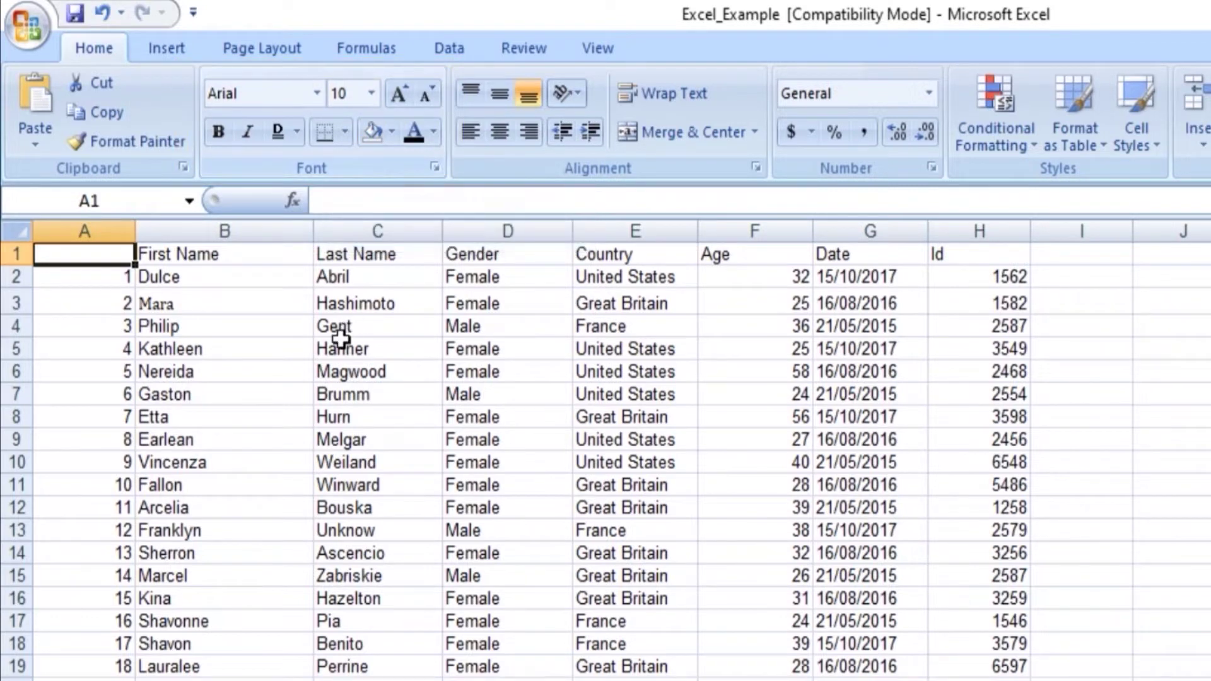
Step: Set the font of the entire Excel_Example sheet to Cambria, size 11
{"action": "left_click", "coordinate": [349, 369]}
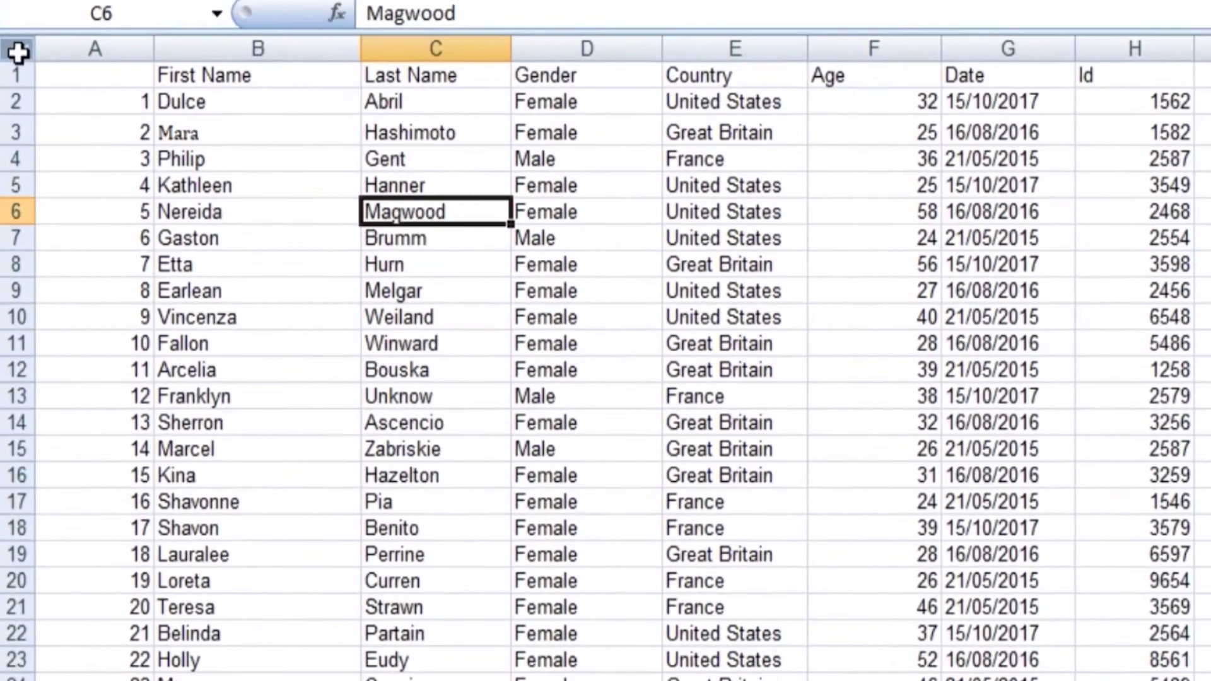
{"action": "left_click", "coordinate": [17, 53]}
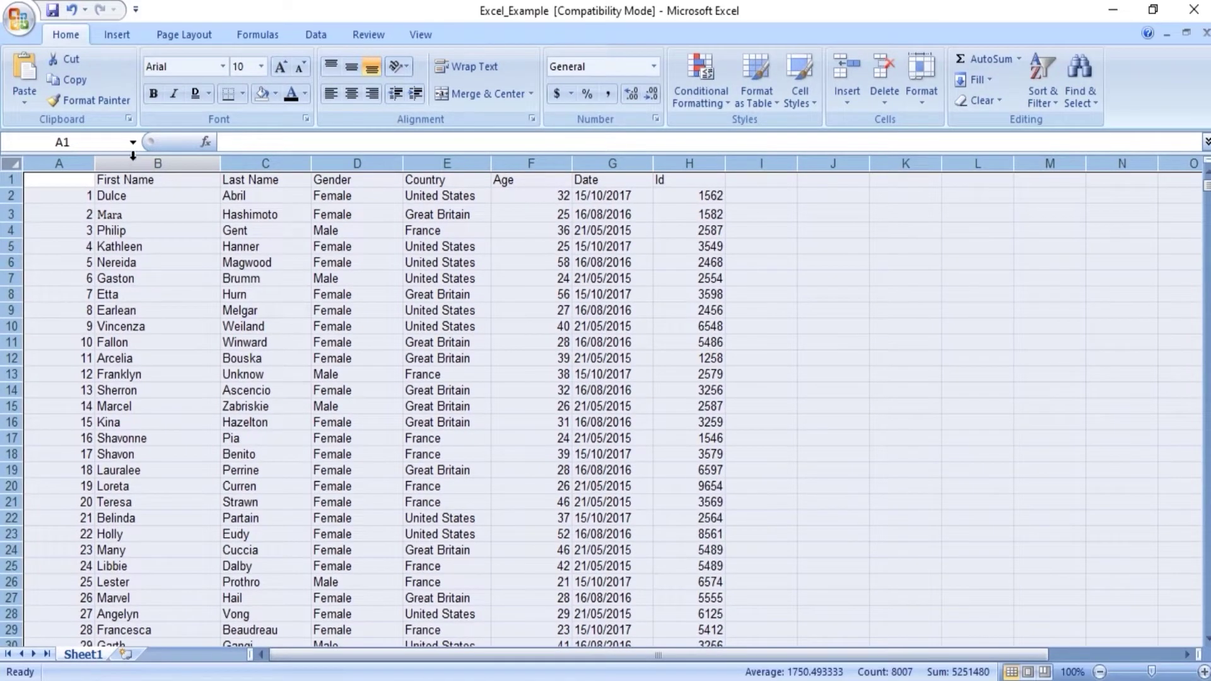
{"action": "left_click", "coordinate": [222, 66]}
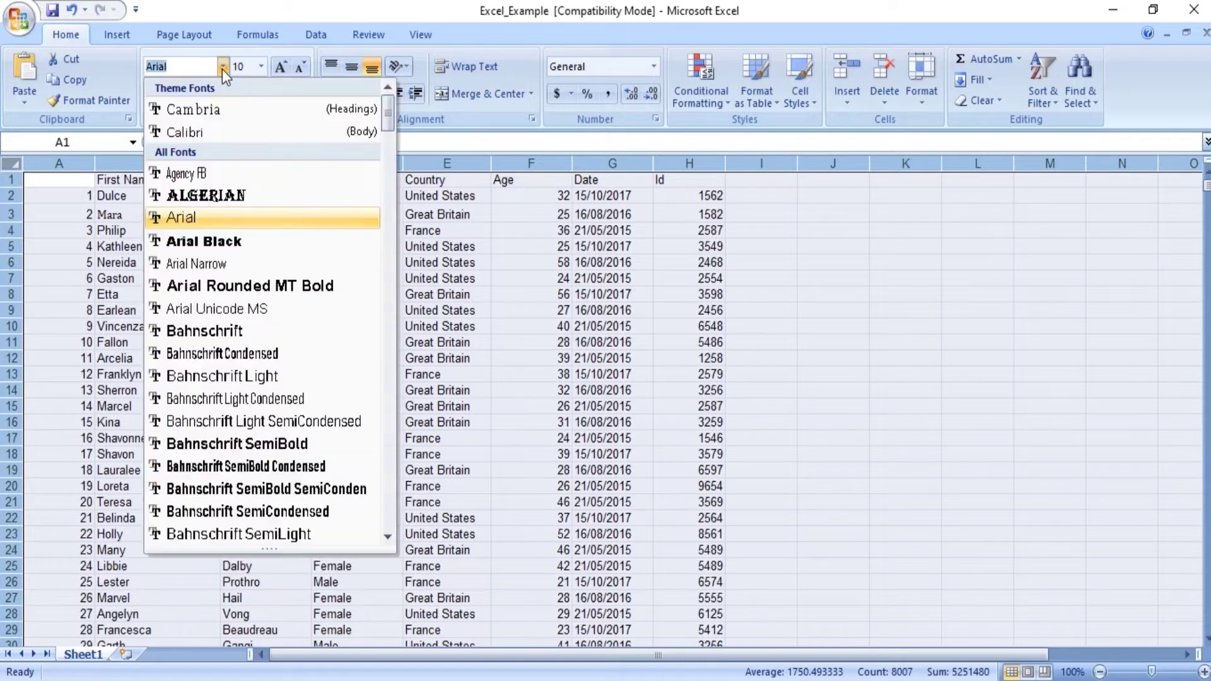
{"action": "left_click", "coordinate": [220, 114]}
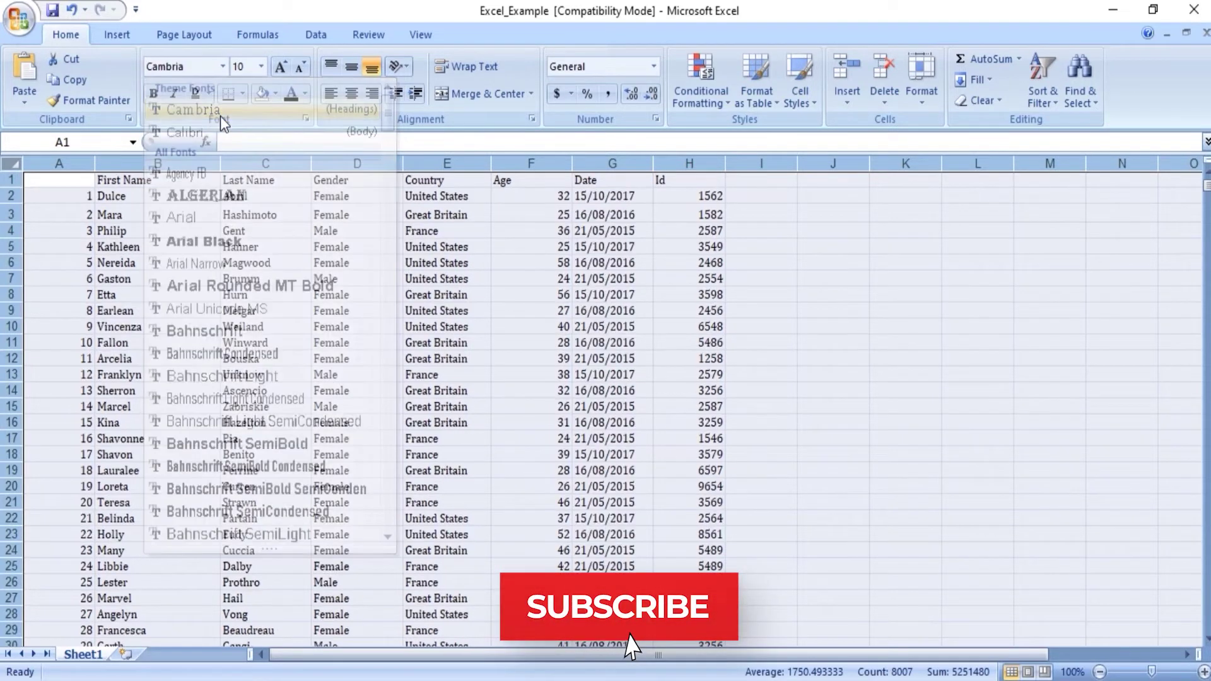
{"action": "left_click", "coordinate": [259, 65]}
{"action": "left_click", "coordinate": [242, 141]}
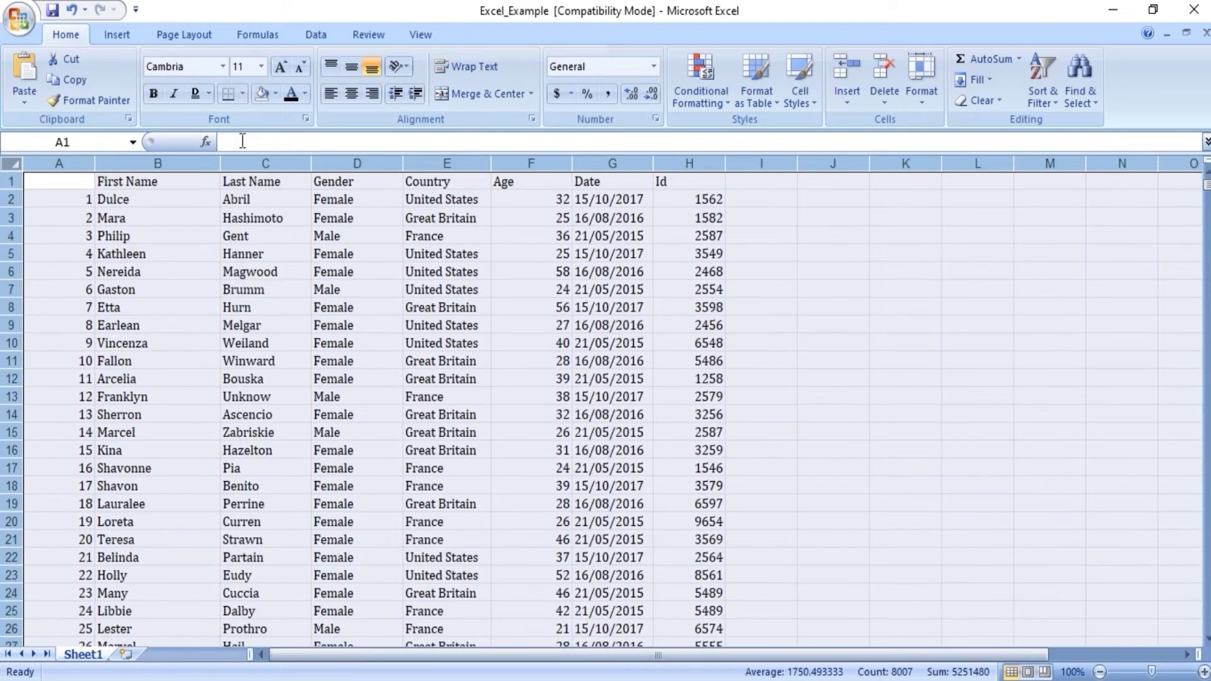
Step: Try bold on all the cells and remove it, leaving the whole sheet's text in italics
{"action": "left_click", "coordinate": [149, 95]}
{"action": "left_click", "coordinate": [150, 95]}
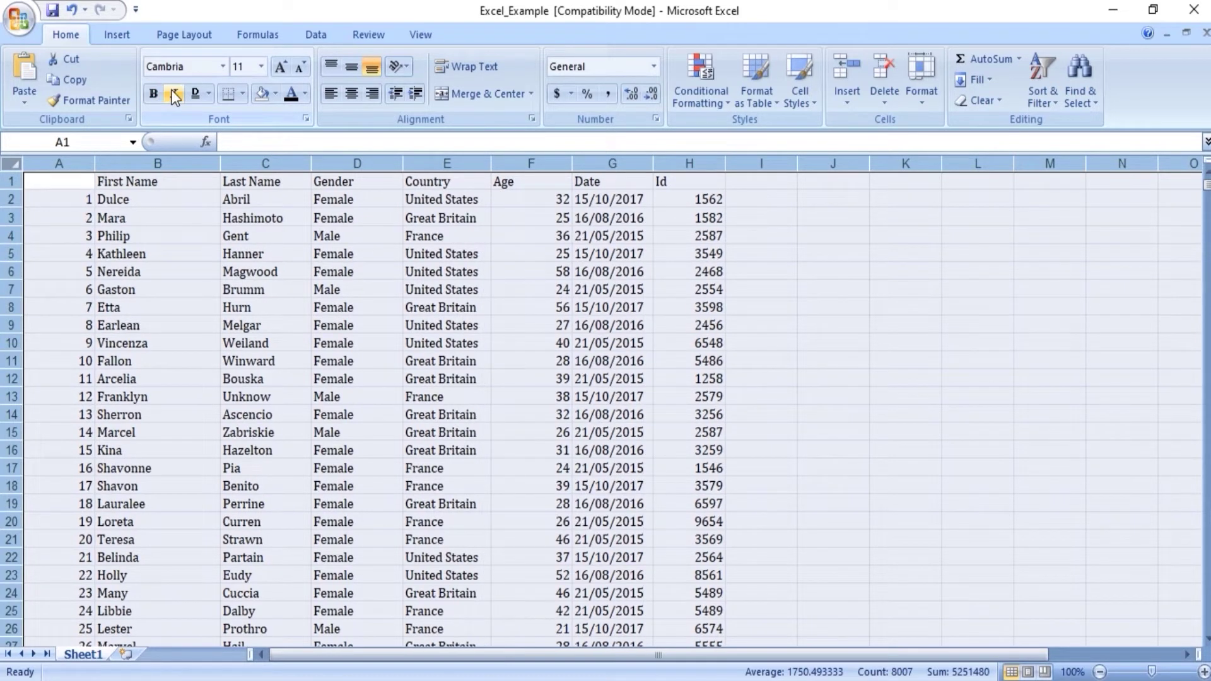
{"action": "left_click", "coordinate": [172, 93]}
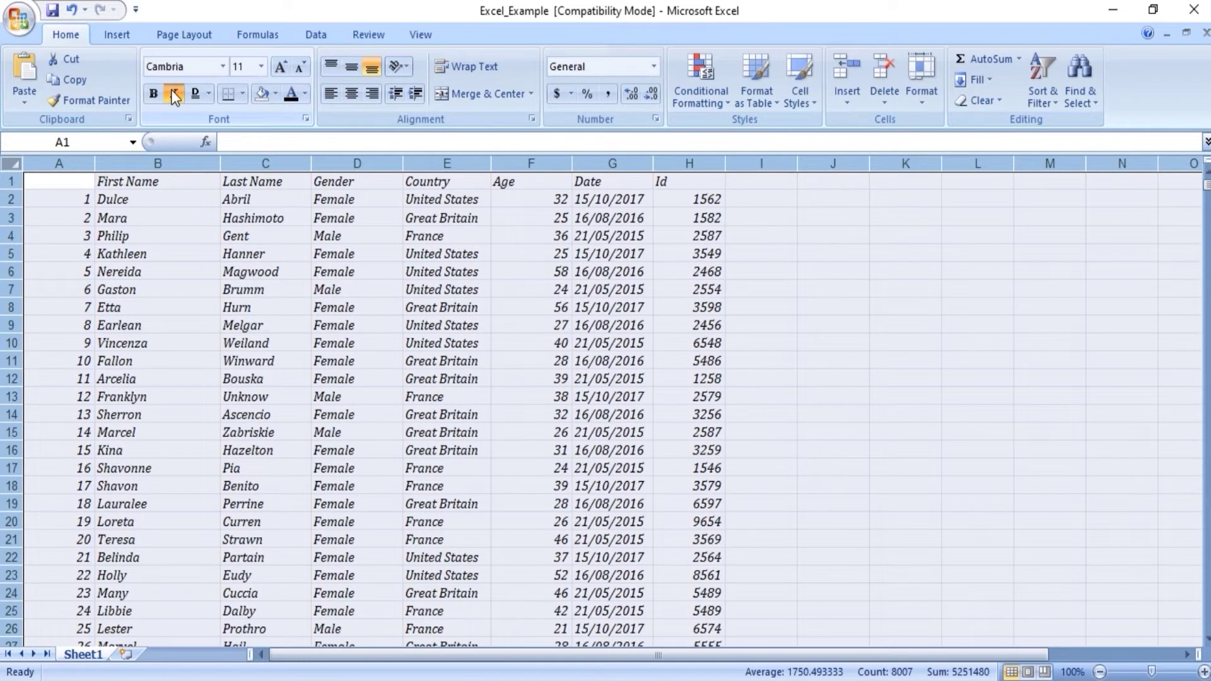
{"action": "left_click", "coordinate": [208, 93]}
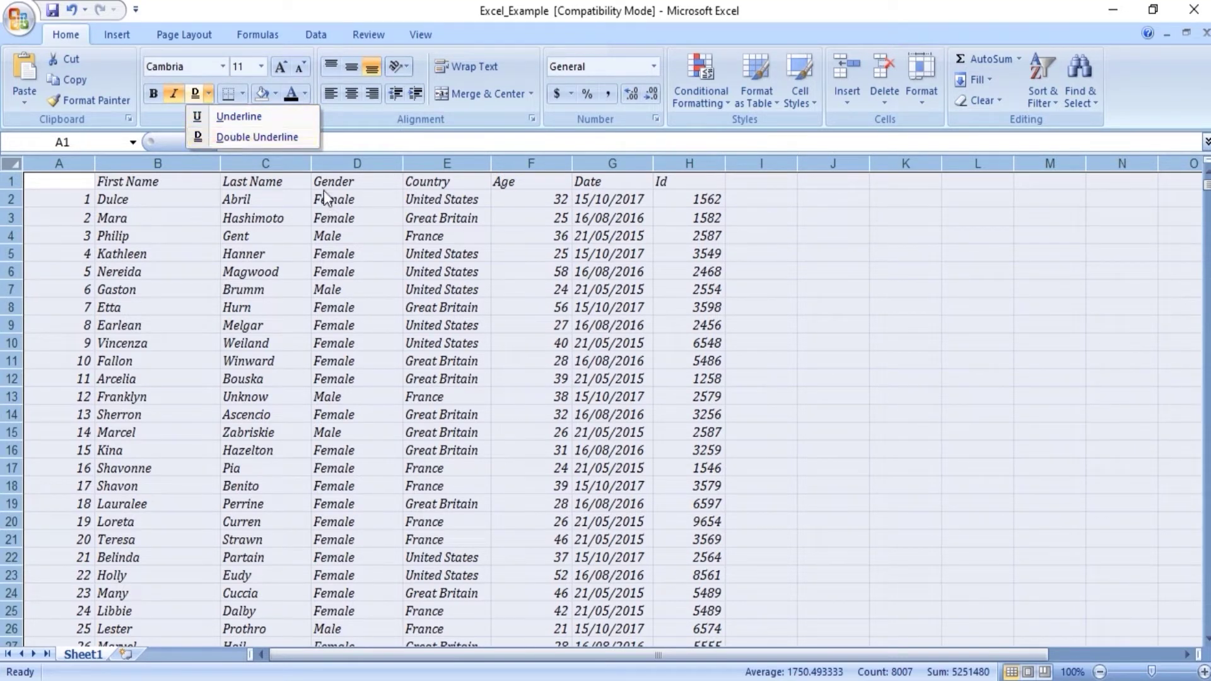
Step: Set the font color of the whole sheet to standard red and view the available fill colors
{"action": "left_click", "coordinate": [306, 94]}
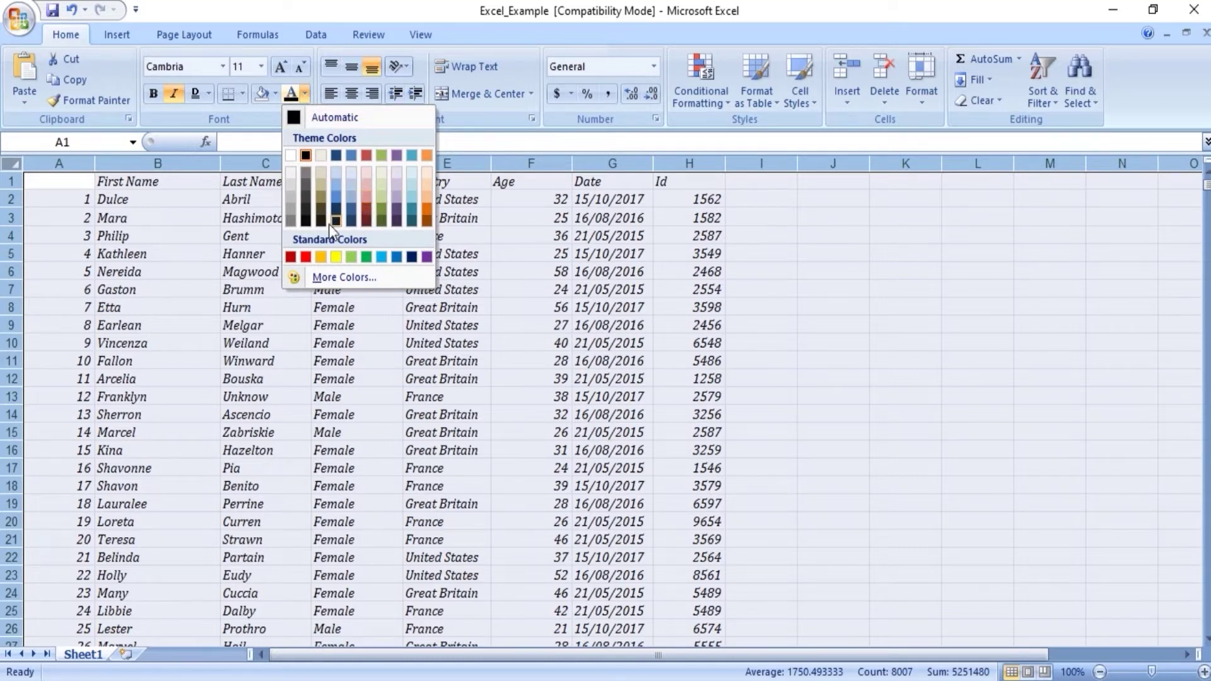
{"action": "left_click", "coordinate": [306, 256]}
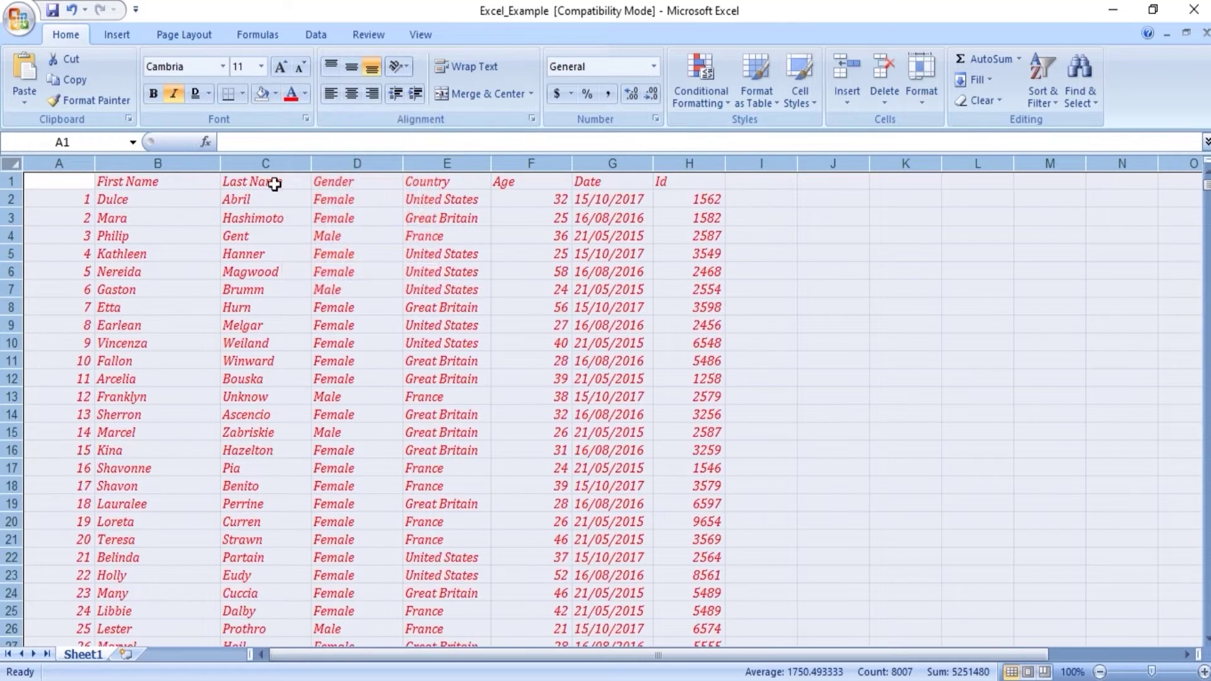
{"action": "left_click", "coordinate": [275, 95]}
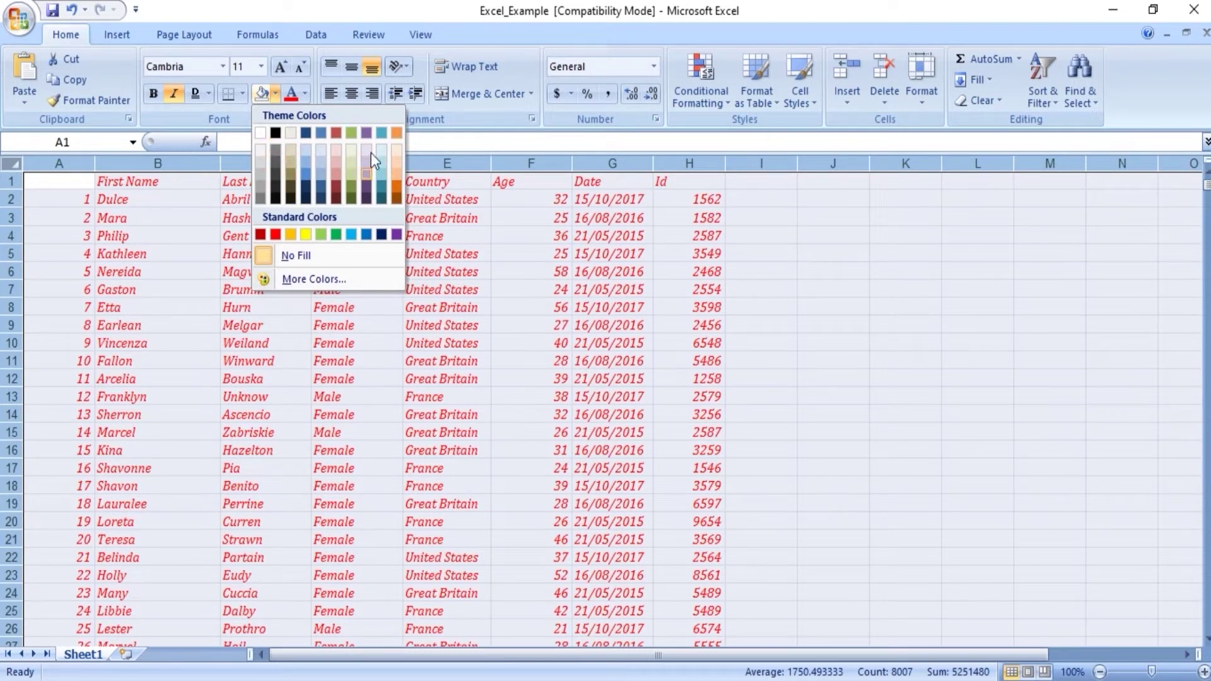
{"action": "left_click", "coordinate": [190, 260]}
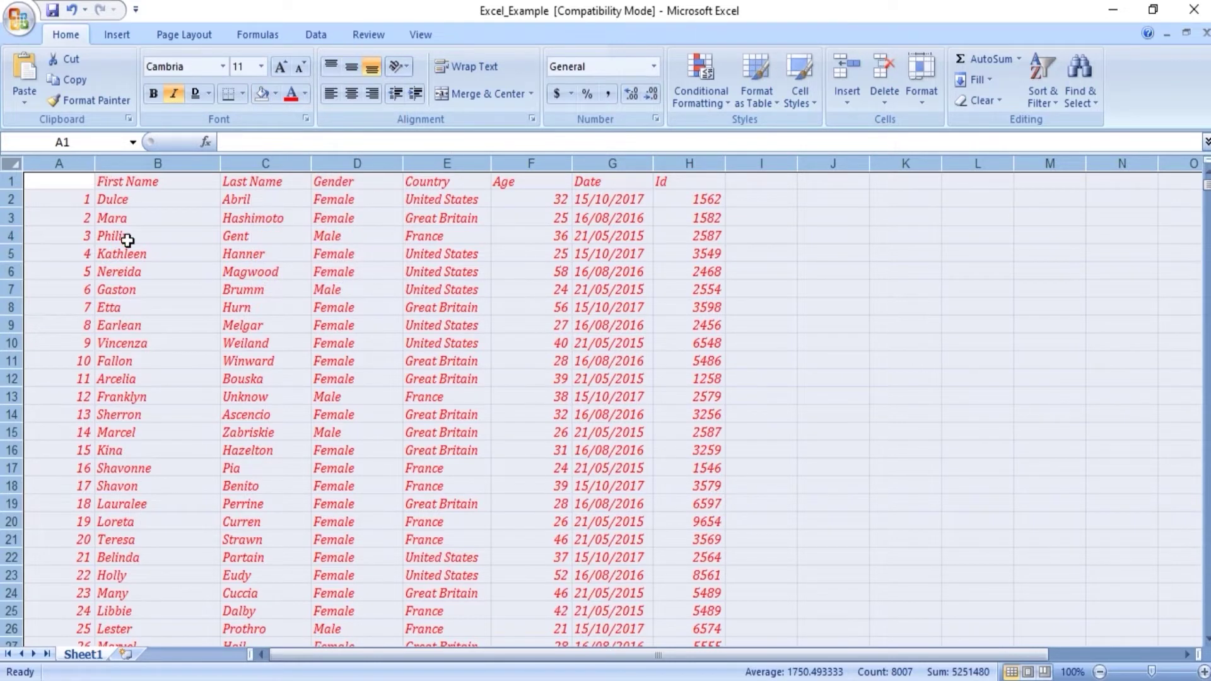
Step: Try to adjust the column width slightly at the border between columns A and B
{"action": "mouse_move", "coordinate": [93, 167]}
{"action": "left_mouse_down"}
{"action": "mouse_move", "coordinate": [155, 177]}
{"action": "mouse_move", "coordinate": [91, 174]}
{"action": "left_mouse_up"}
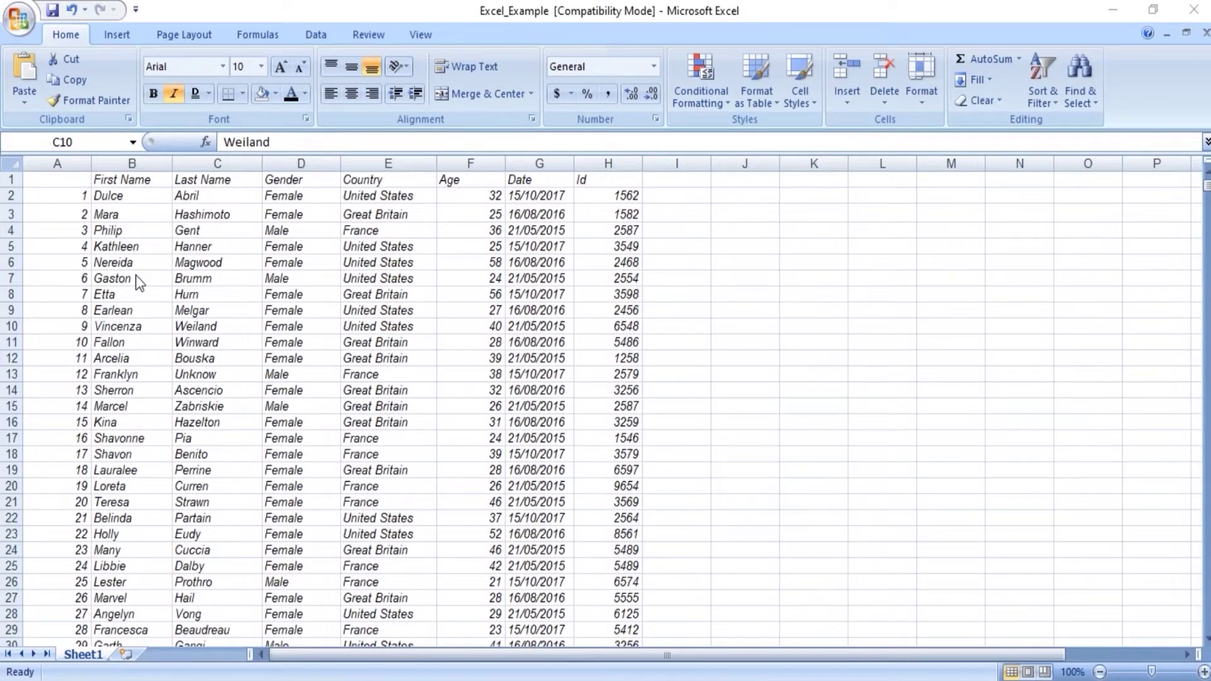
{"action": "left_click", "coordinate": [135, 275]}
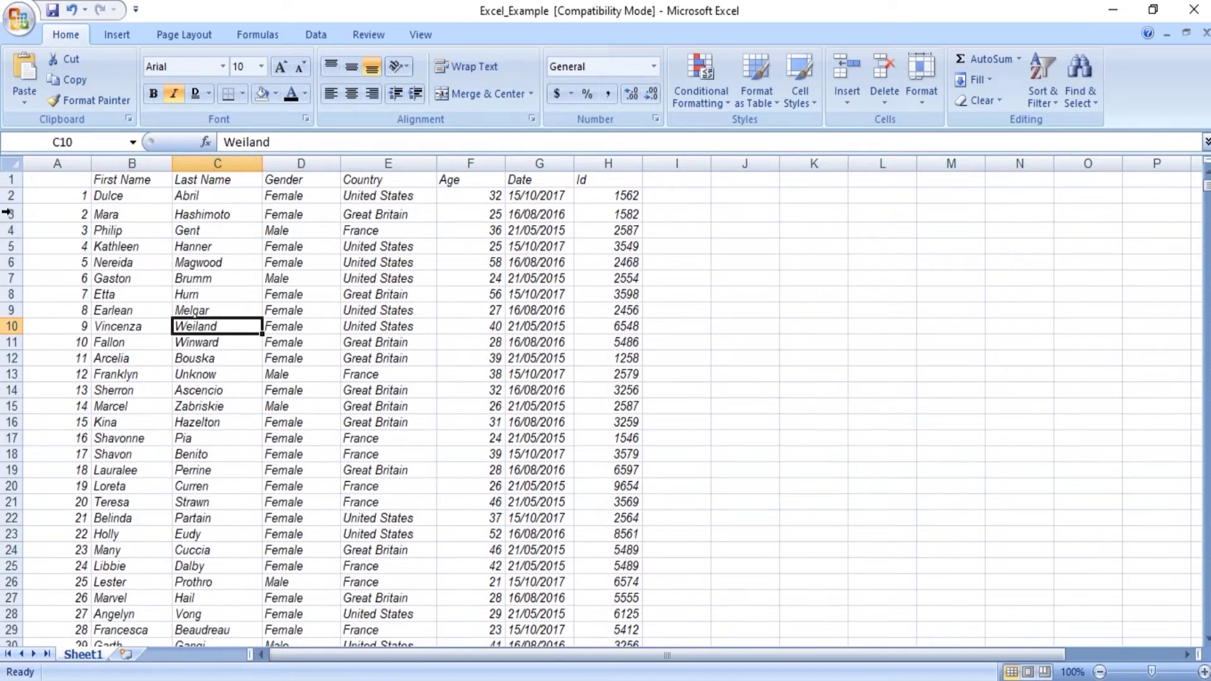
Step: Insert a blank column before the First Name column
{"action": "left_click", "coordinate": [108, 163]}
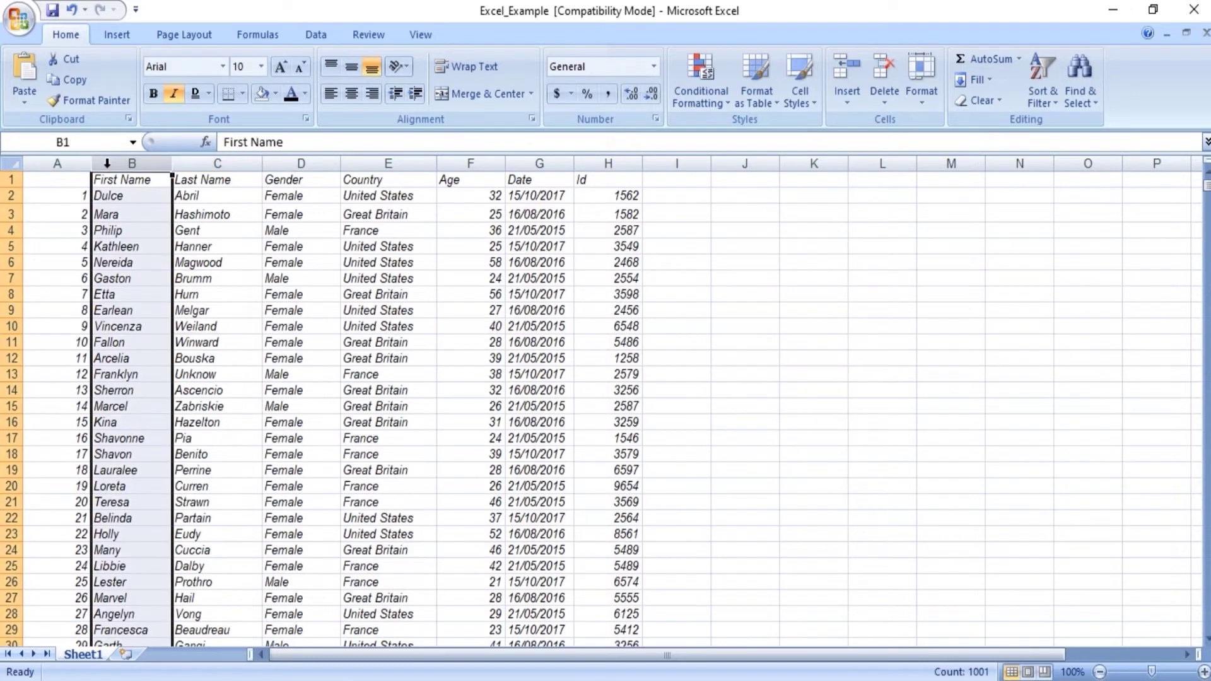
{"action": "right_click", "coordinate": [108, 164]}
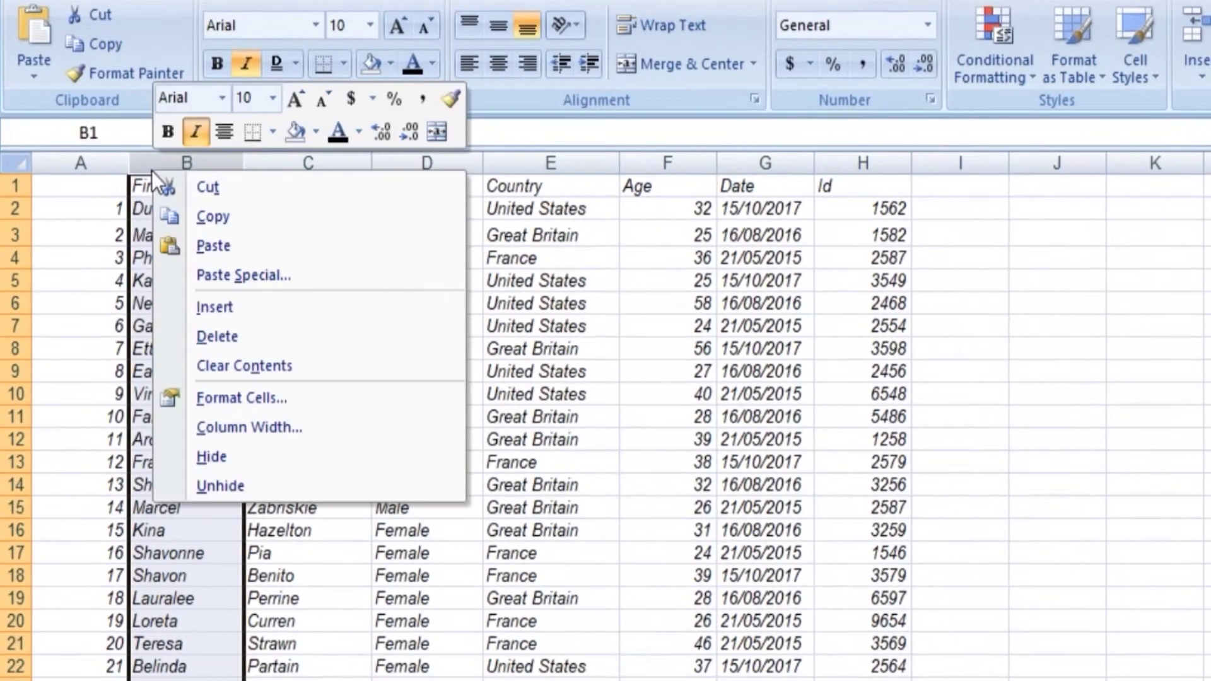
{"action": "left_click", "coordinate": [213, 307]}
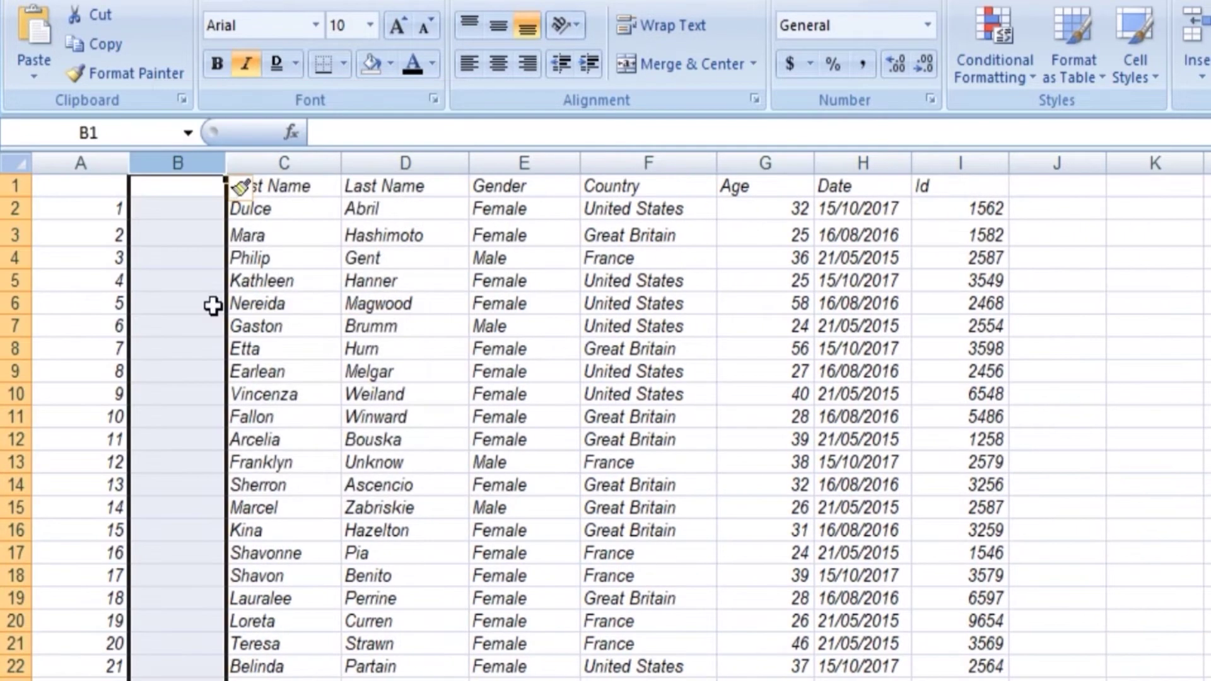
{"action": "left_click", "coordinate": [175, 303]}
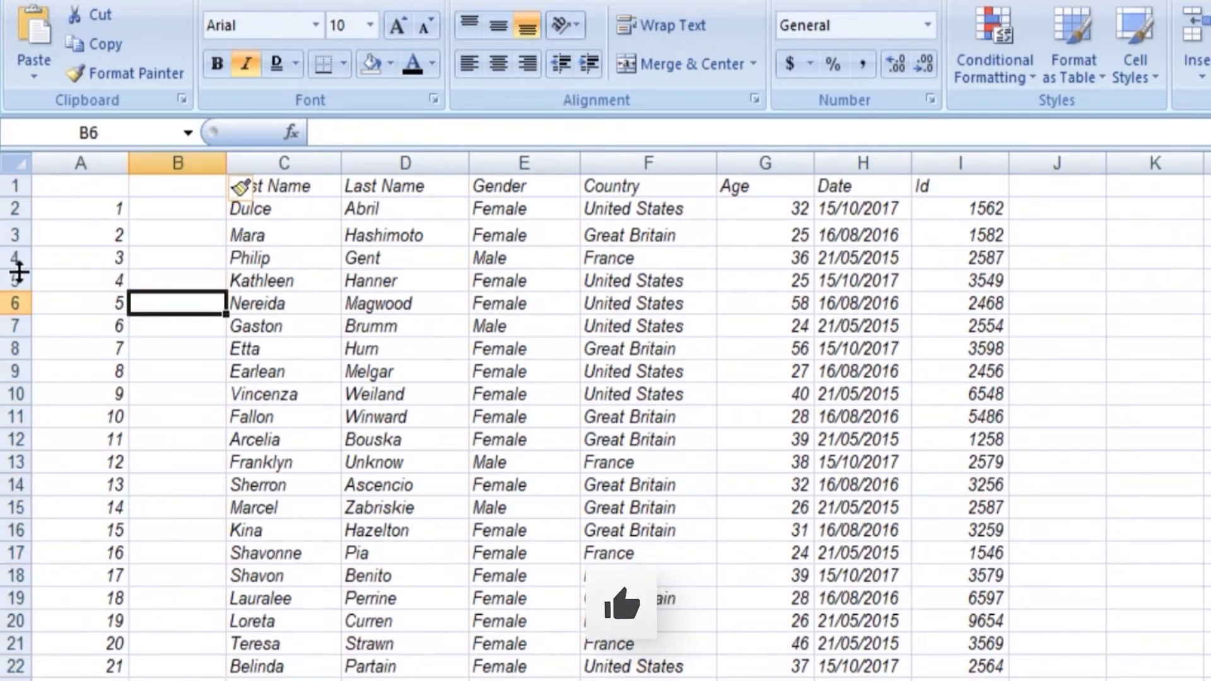
Step: Insert a blank row above row 5
{"action": "left_click", "coordinate": [13, 282]}
{"action": "right_click", "coordinate": [13, 281]}
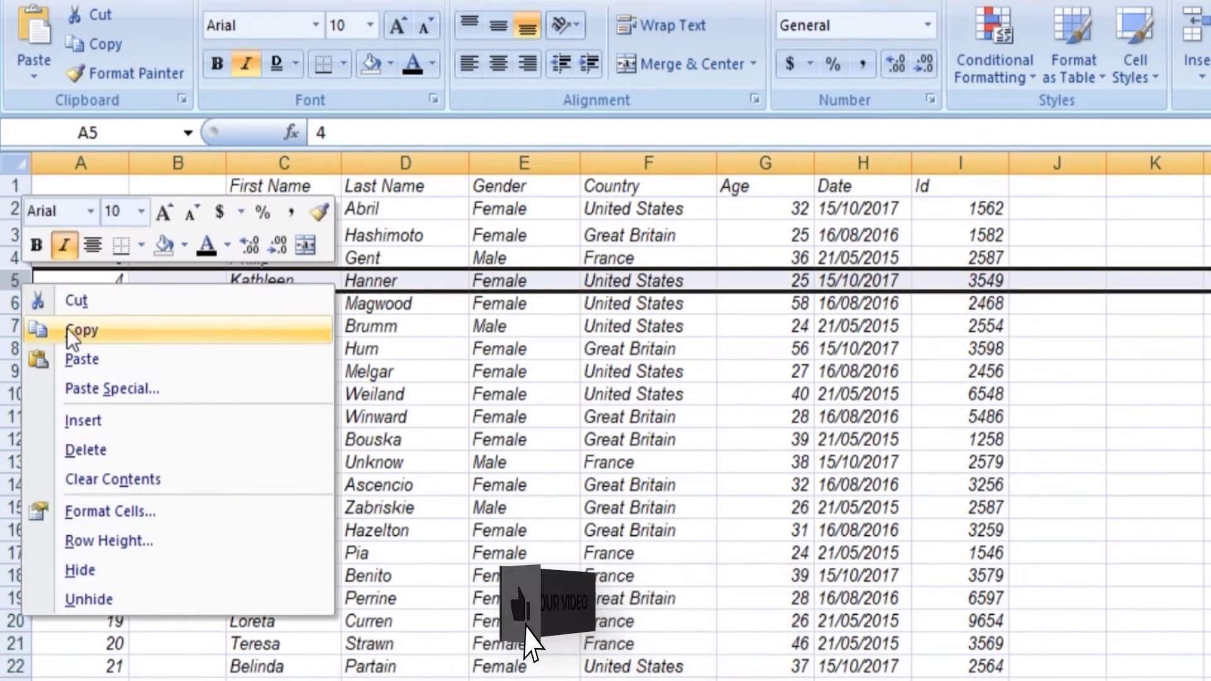
{"action": "left_click", "coordinate": [87, 417]}
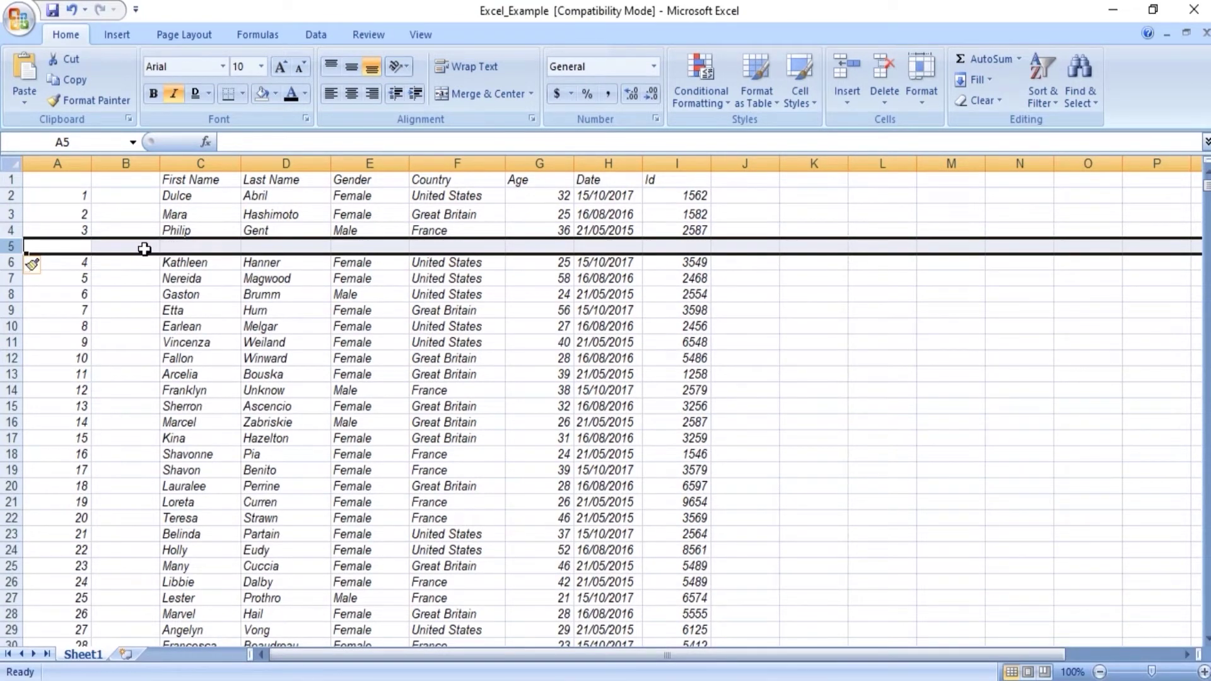
Step: Delete the blank column B before the First Name column
{"action": "left_click", "coordinate": [119, 163]}
{"action": "right_click", "coordinate": [119, 164]}
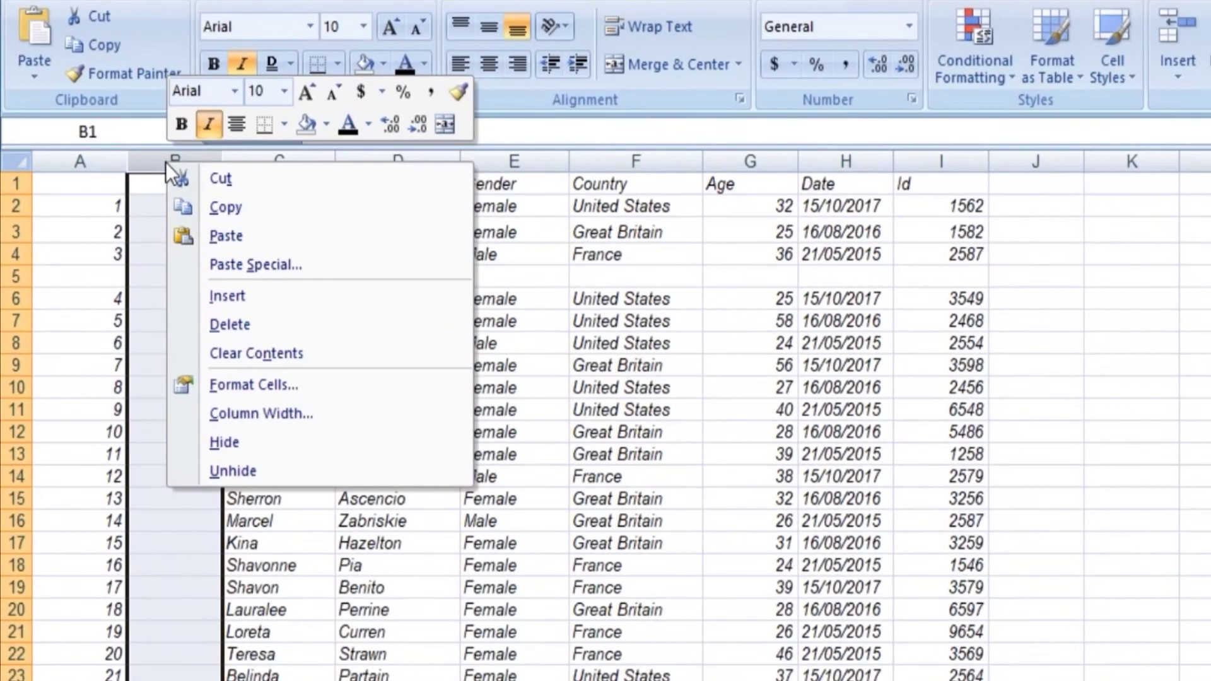
{"action": "left_click", "coordinate": [232, 322]}
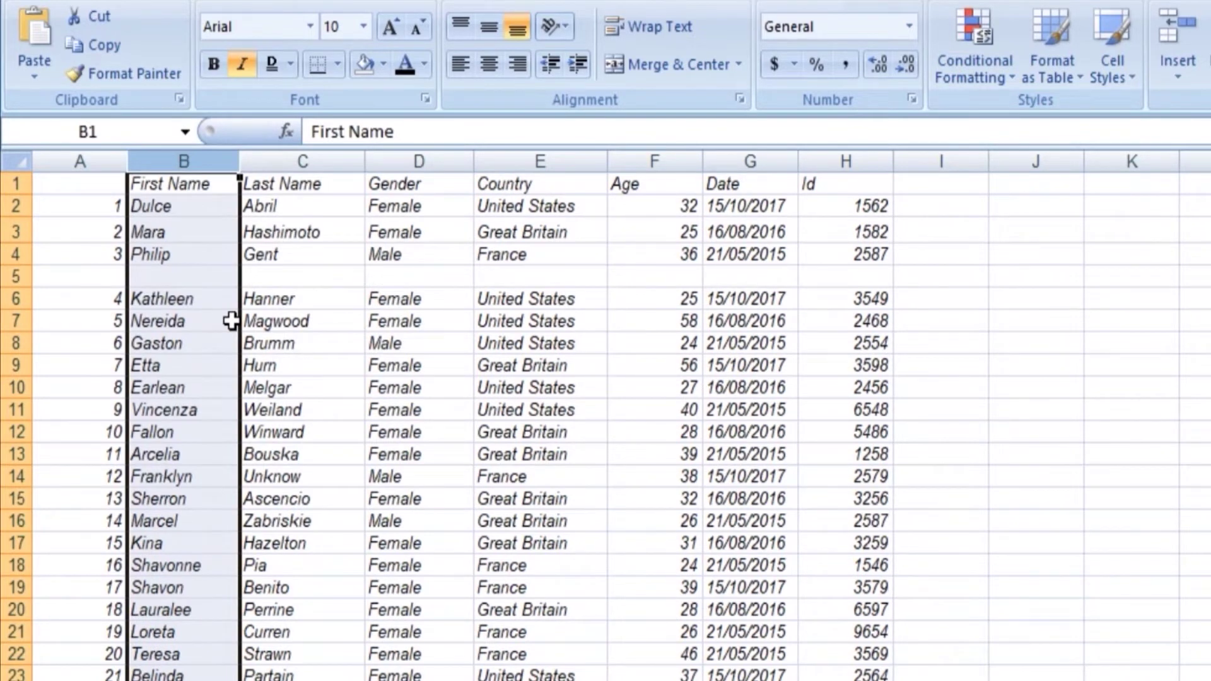
Step: Delete the blank row 5 from the data
{"action": "left_click", "coordinate": [11, 276]}
{"action": "right_click", "coordinate": [14, 275]}
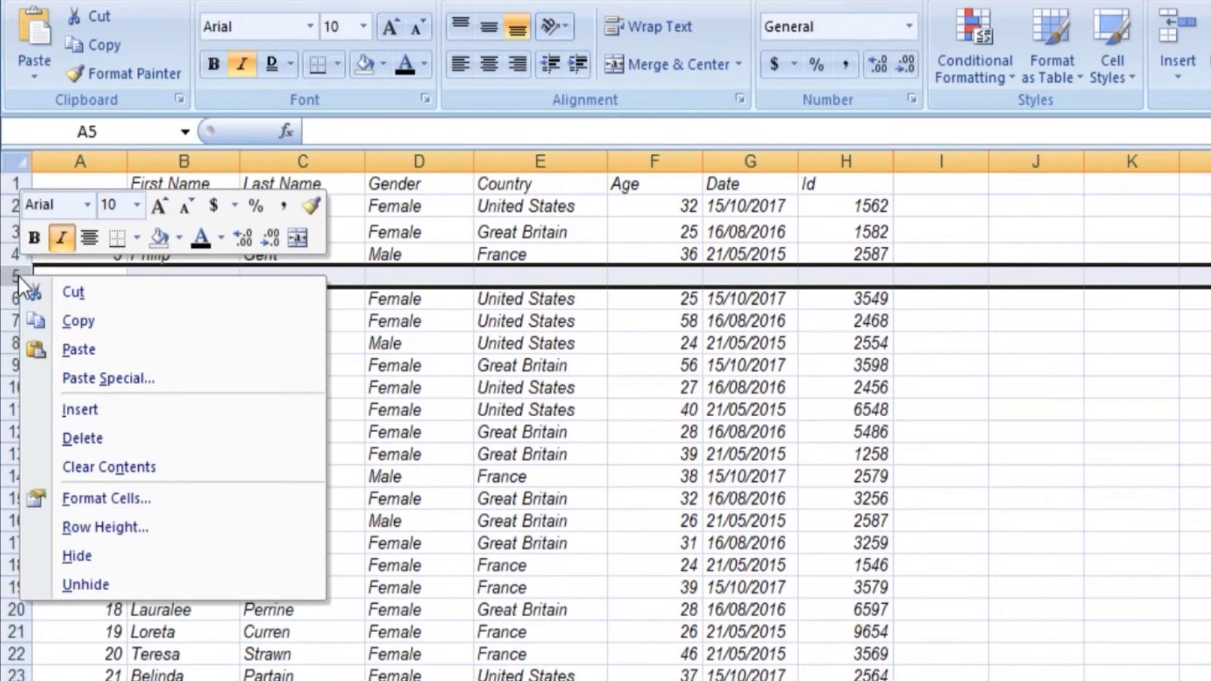
{"action": "right_click", "coordinate": [25, 277]}
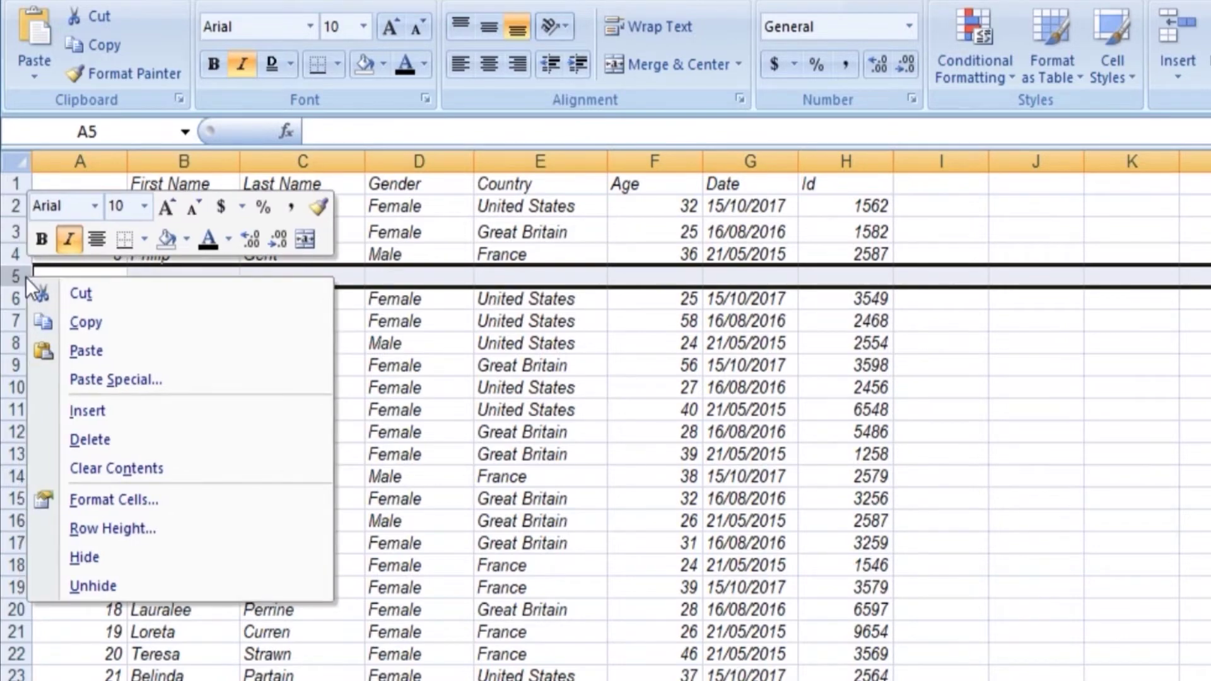
{"action": "left_click", "coordinate": [132, 438]}
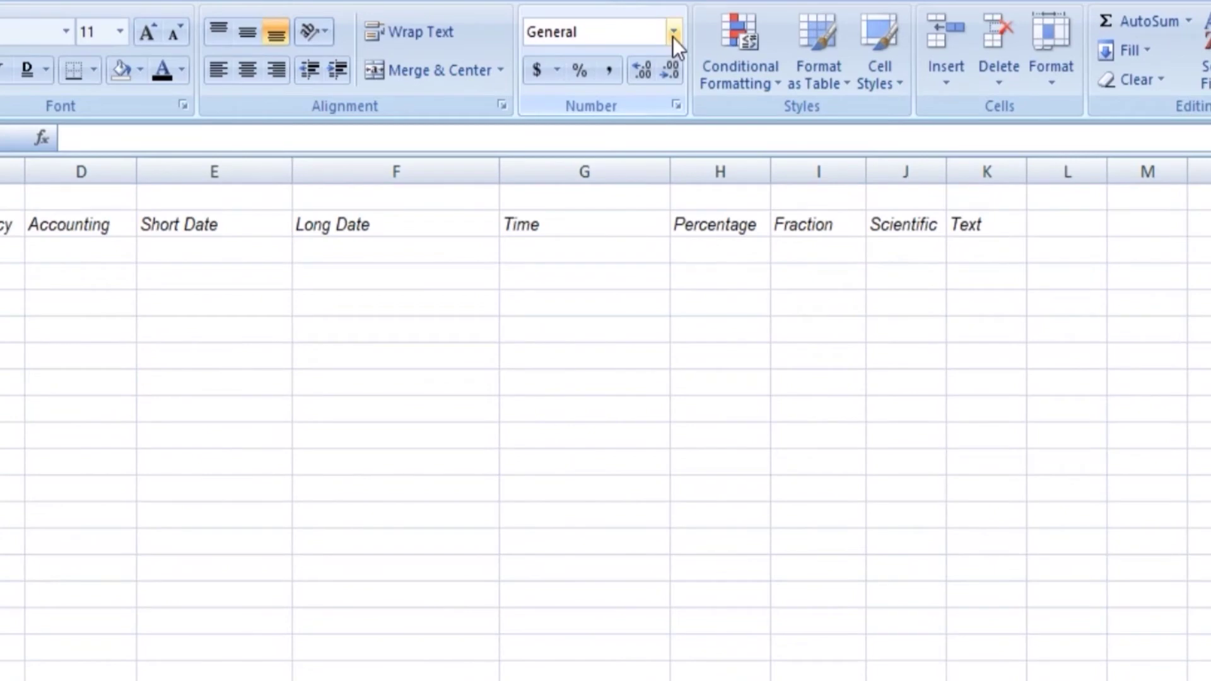
Step: View the available number formats in the Book3 workbook, and enter abc in A3 and 123 in A4 under the General heading
{"action": "left_click", "coordinate": [672, 36]}
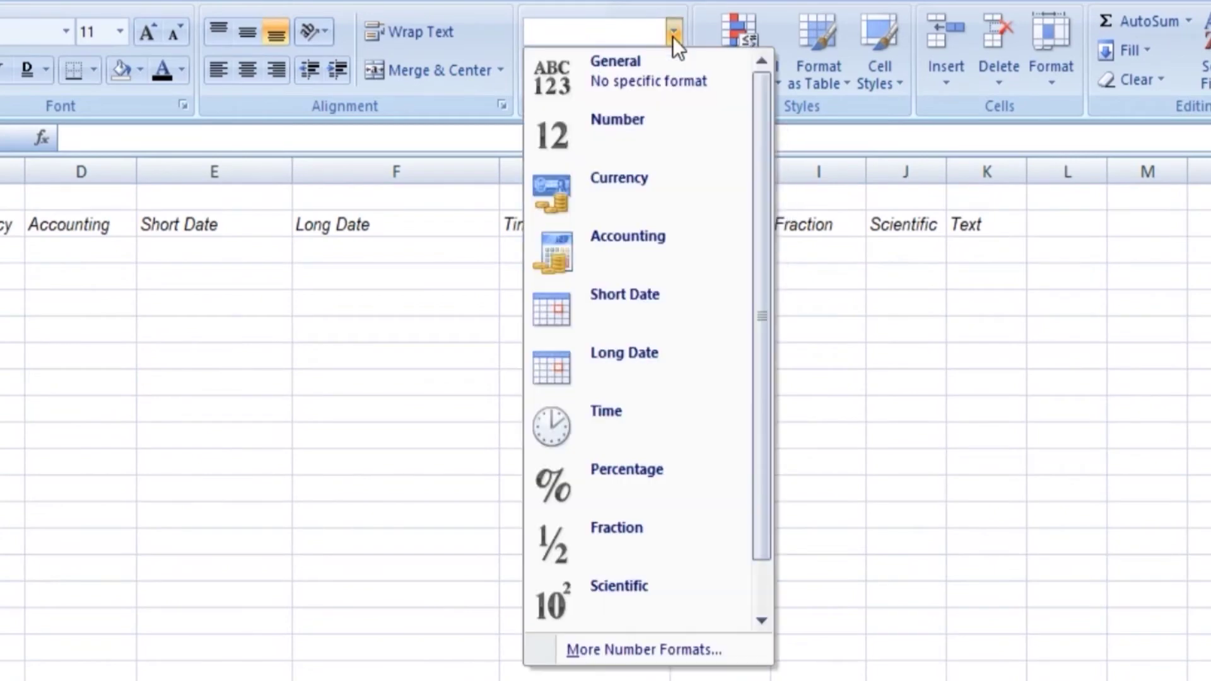
{"action": "mouse_move", "coordinate": [765, 189]}
{"action": "left_mouse_down"}
{"action": "mouse_move", "coordinate": [773, 354]}
{"action": "mouse_move", "coordinate": [762, 131]}
{"action": "mouse_move", "coordinate": [765, 289]}
{"action": "mouse_move", "coordinate": [763, 176]}
{"action": "left_mouse_up"}
{"action": "left_click", "coordinate": [56, 222]}
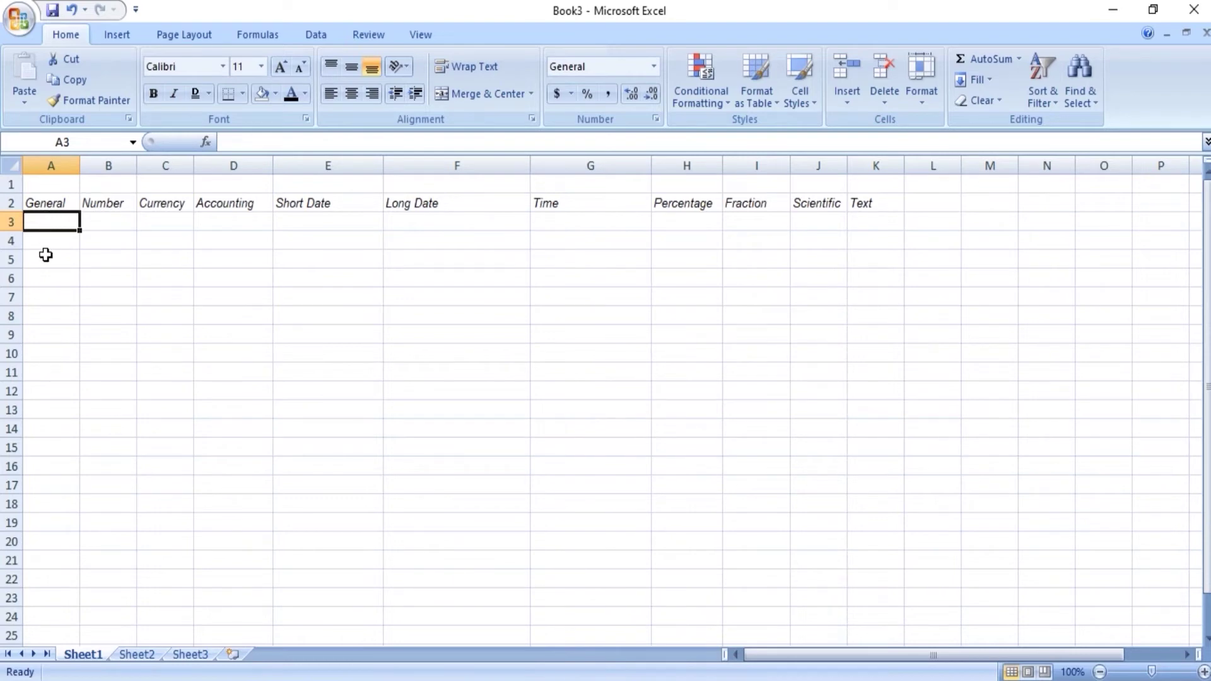
{"action": "type", "text": "abc"}
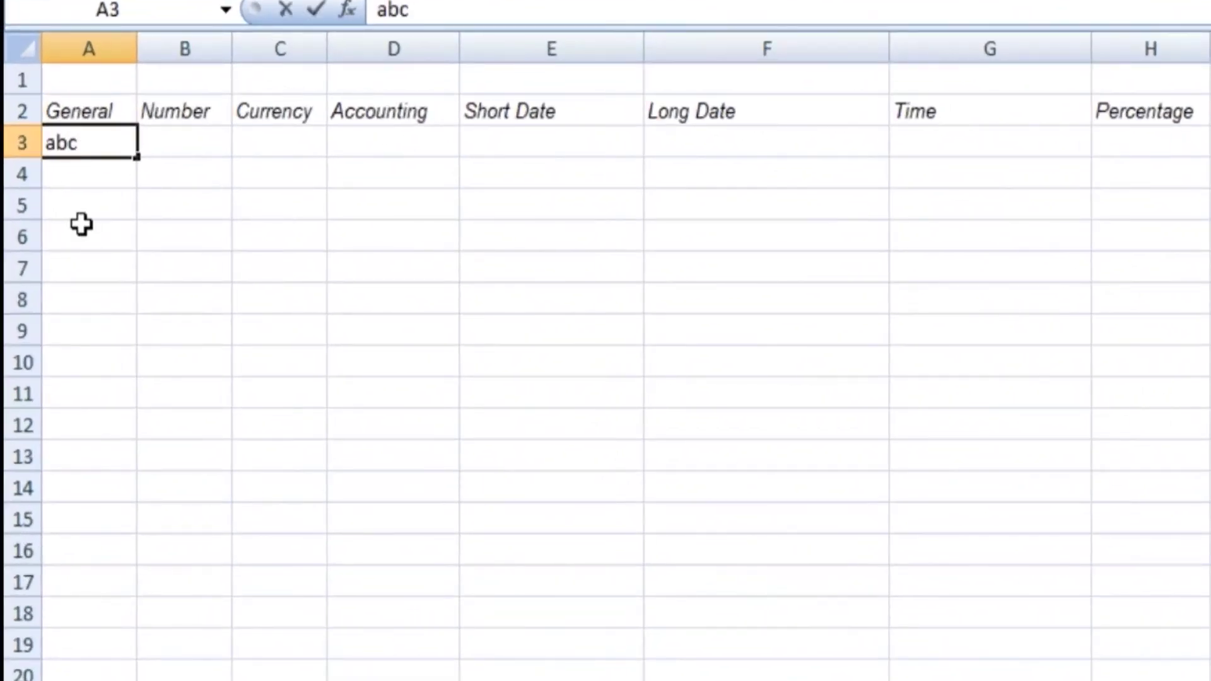
{"action": "key", "text": "Return"}
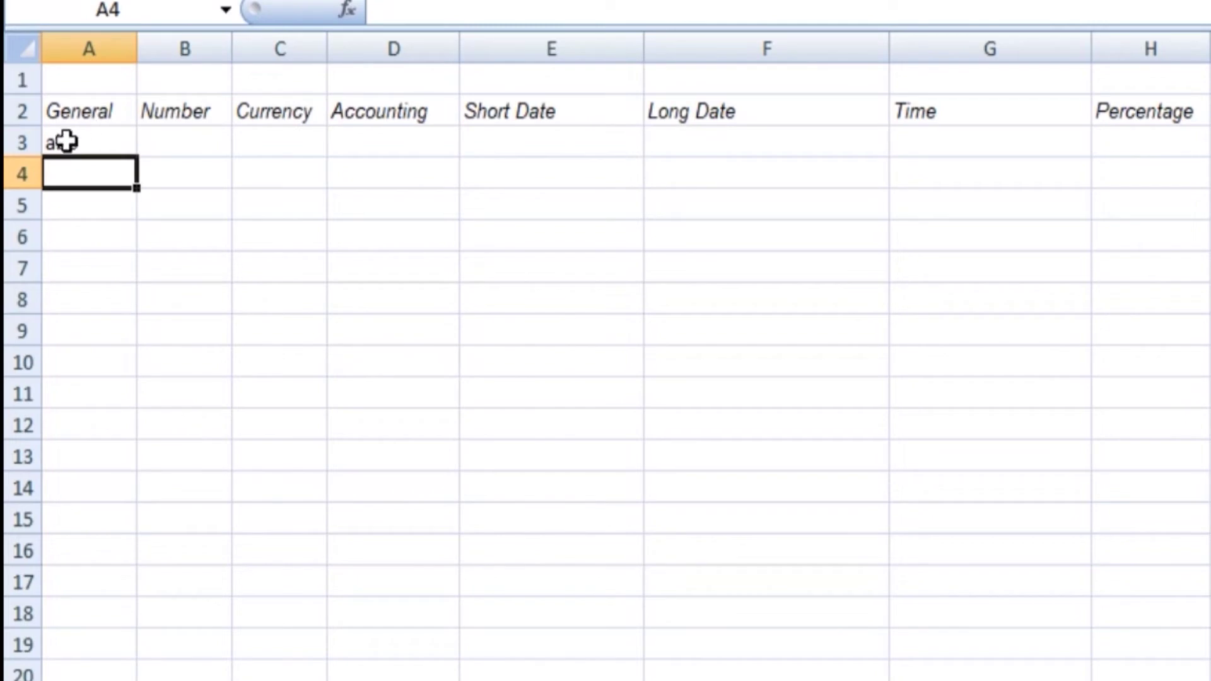
{"action": "type", "text": "123"}
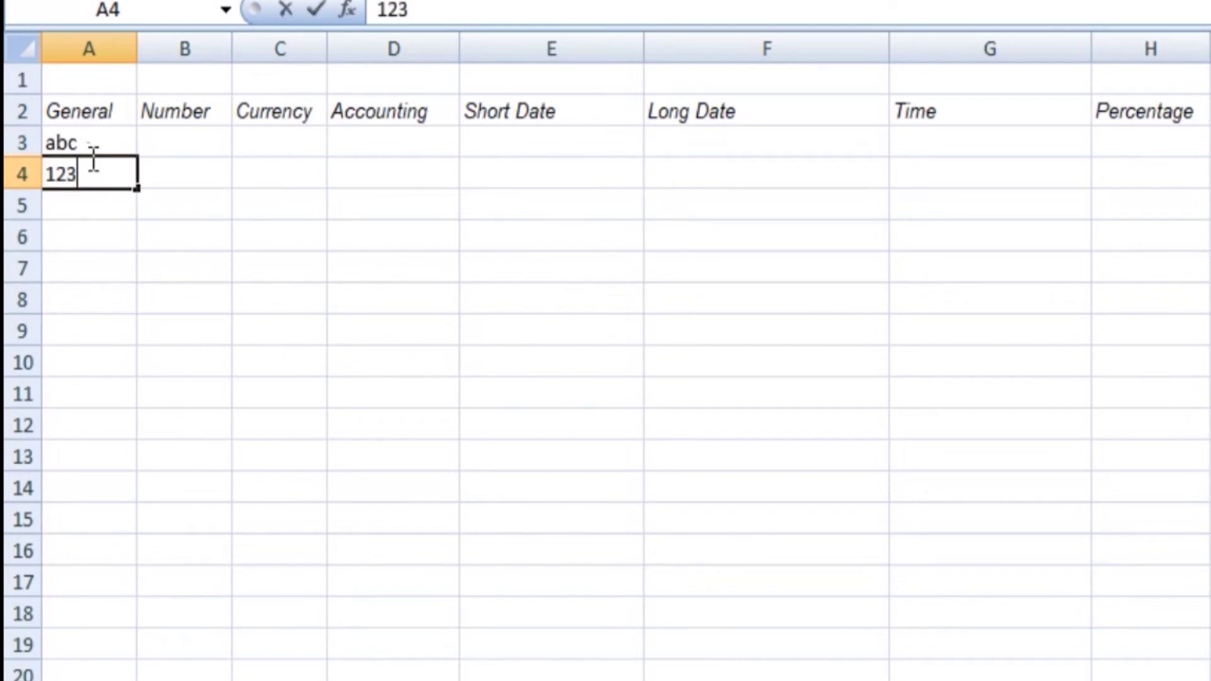
{"action": "key", "text": "Return"}
Step: Apply the Number format to cells B3:B5 under the Number heading and enter 546 in B3
{"action": "left_click", "coordinate": [174, 169]}
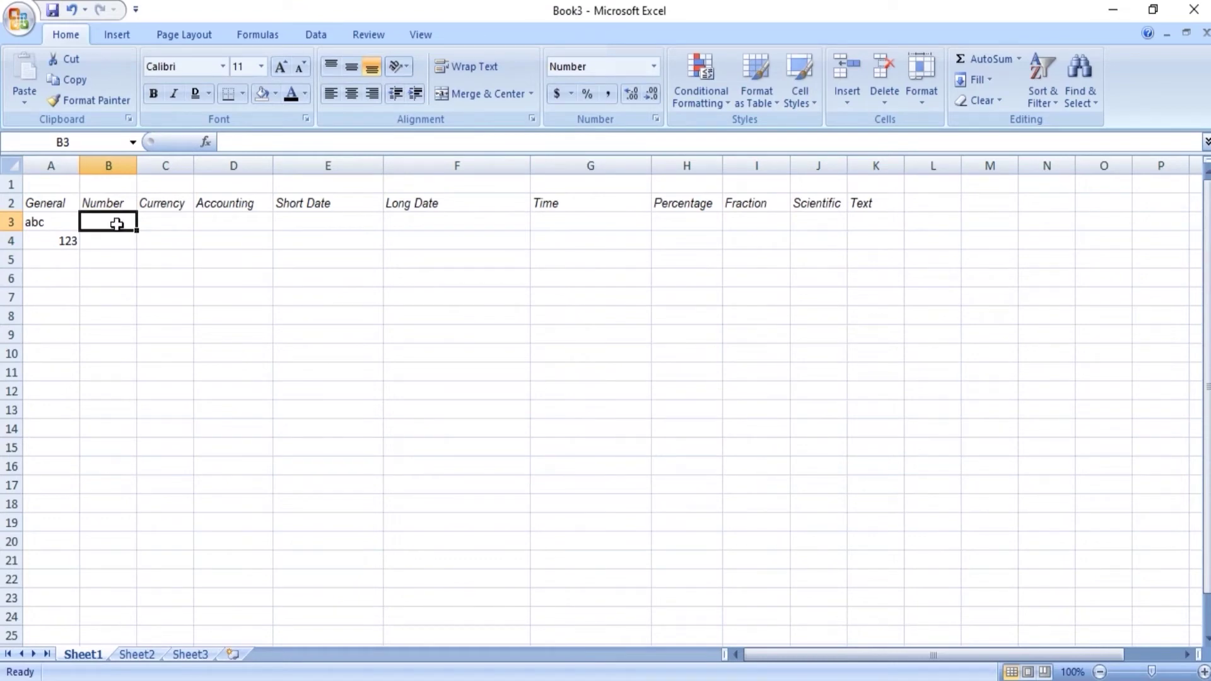
{"action": "left_click_drag", "start_coordinate": [117, 224], "coordinate": [120, 255]}
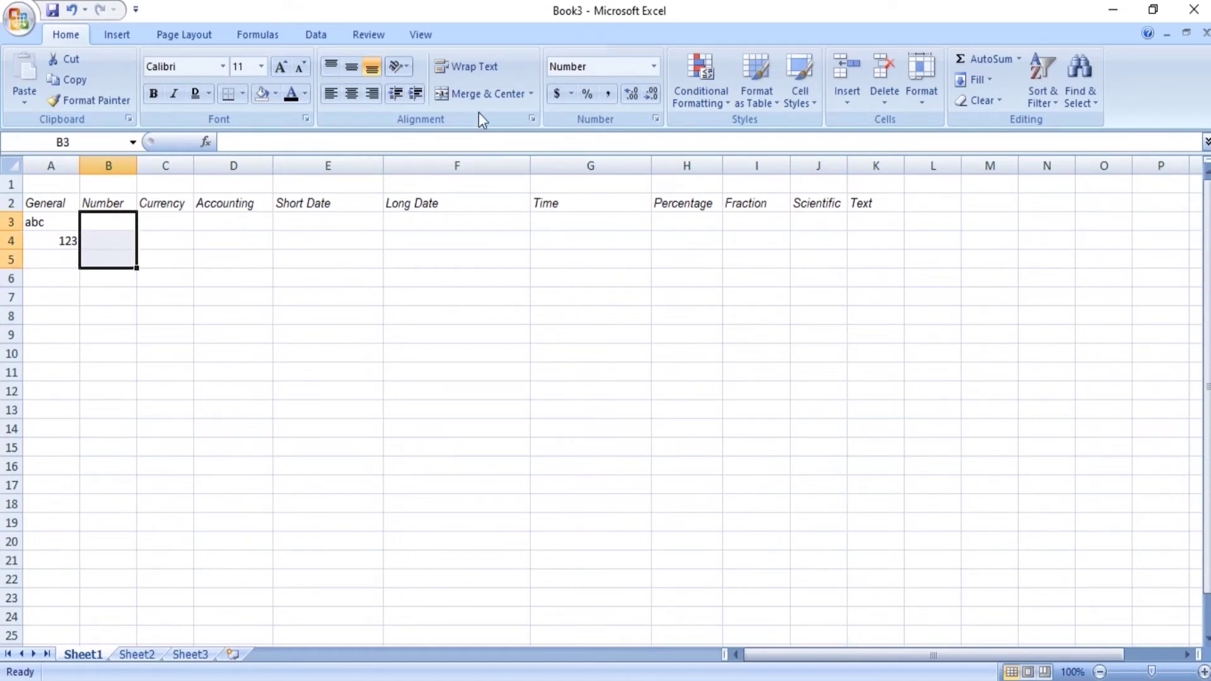
{"action": "left_click", "coordinate": [652, 66]}
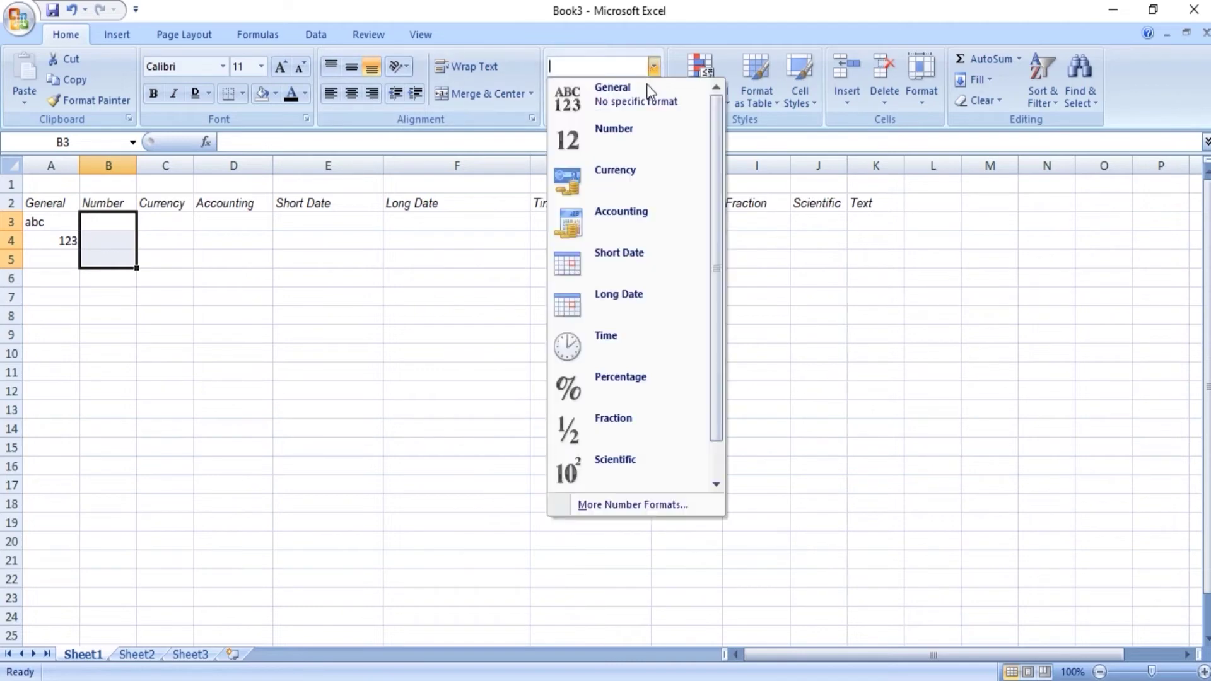
{"action": "left_click", "coordinate": [613, 150]}
{"action": "left_click", "coordinate": [108, 224]}
{"action": "type", "text": "546"}
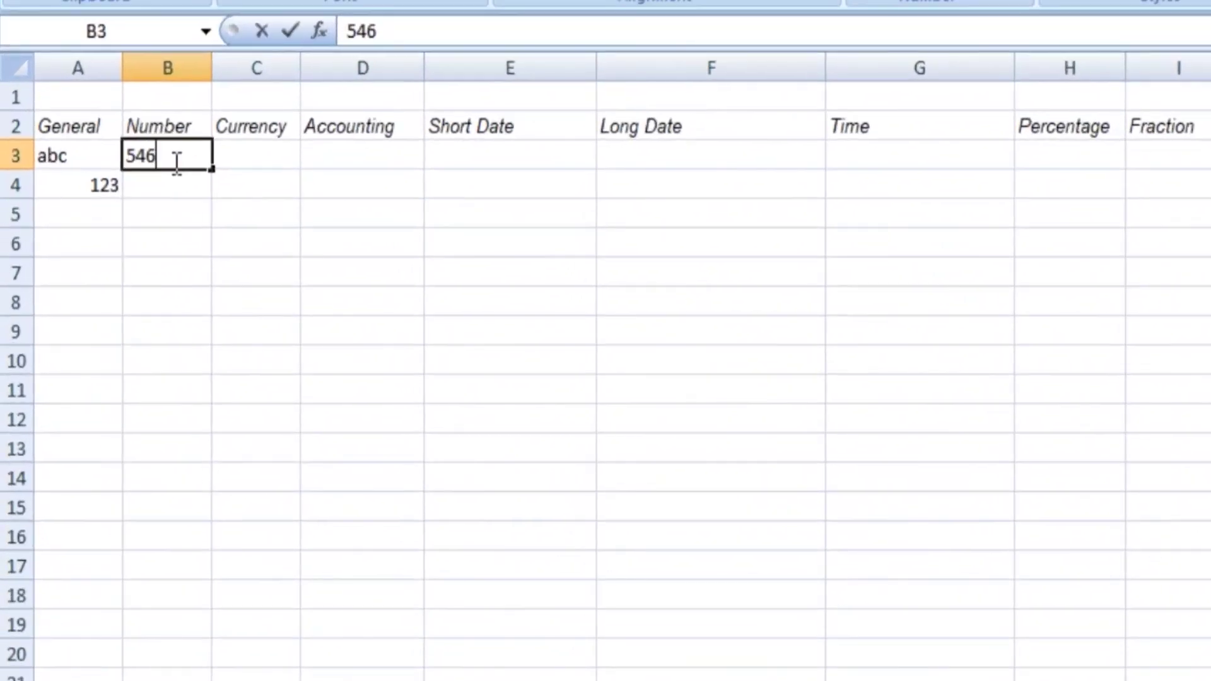
{"action": "key", "text": "Return"}
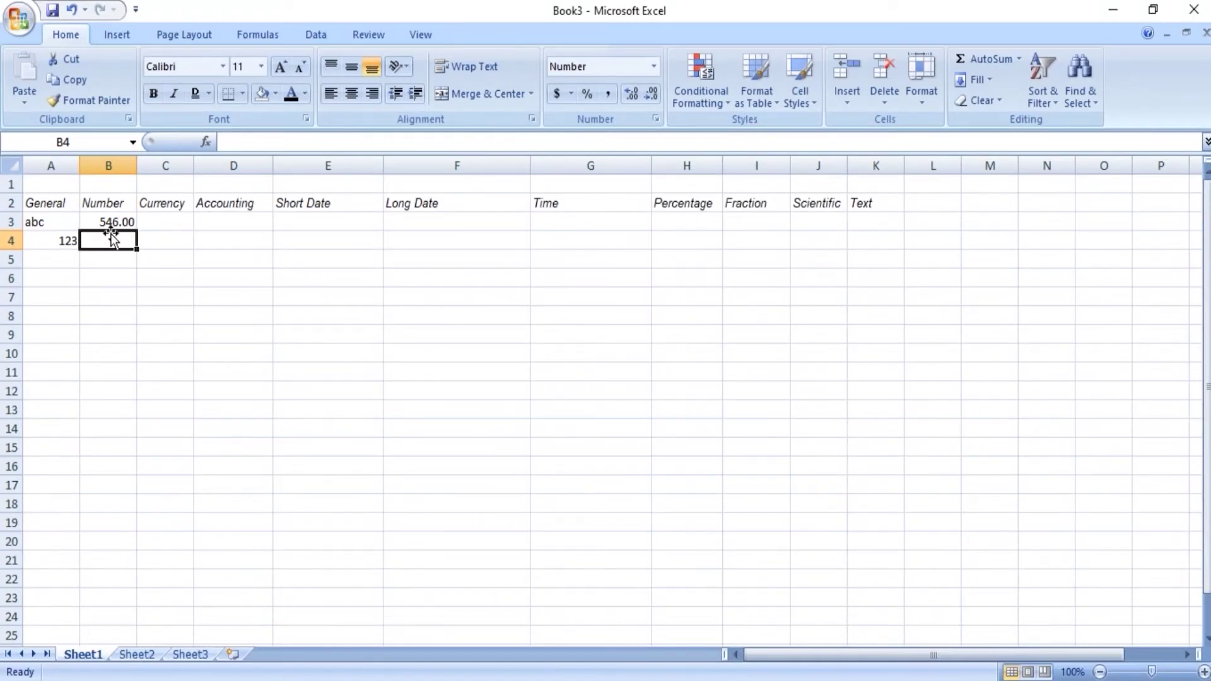
Step: Apply the Currency format to cell C3 and enter 43 in it
{"action": "left_click", "coordinate": [160, 223]}
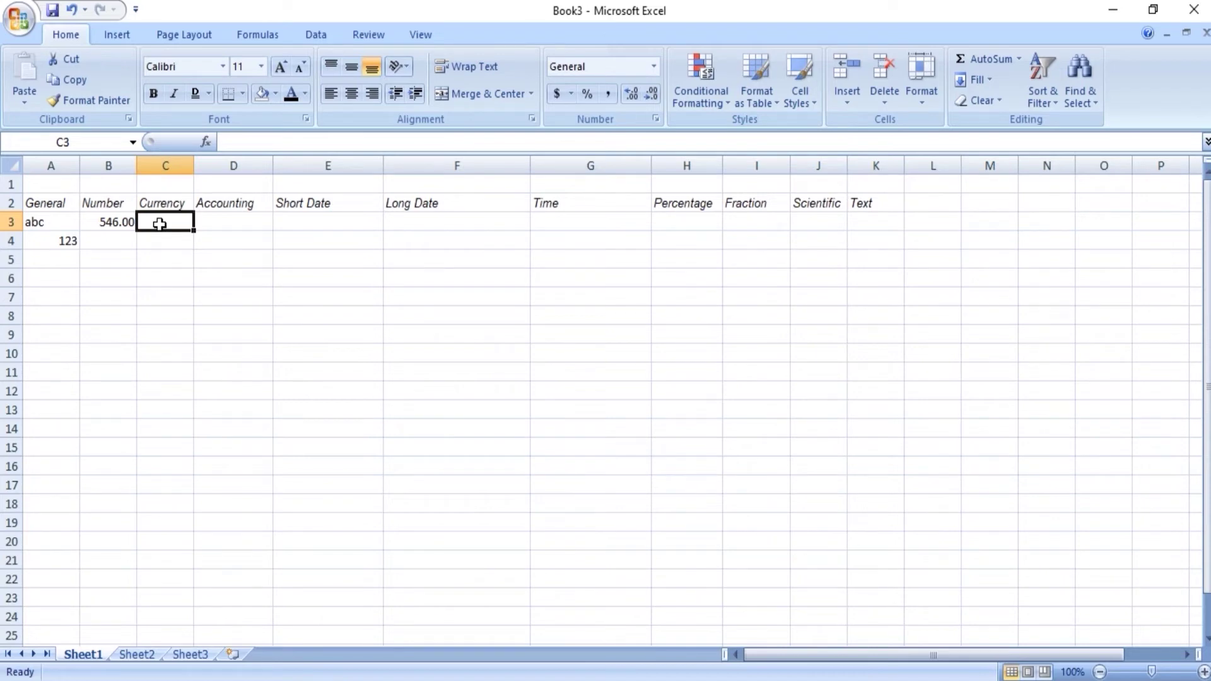
{"action": "left_click", "coordinate": [653, 67]}
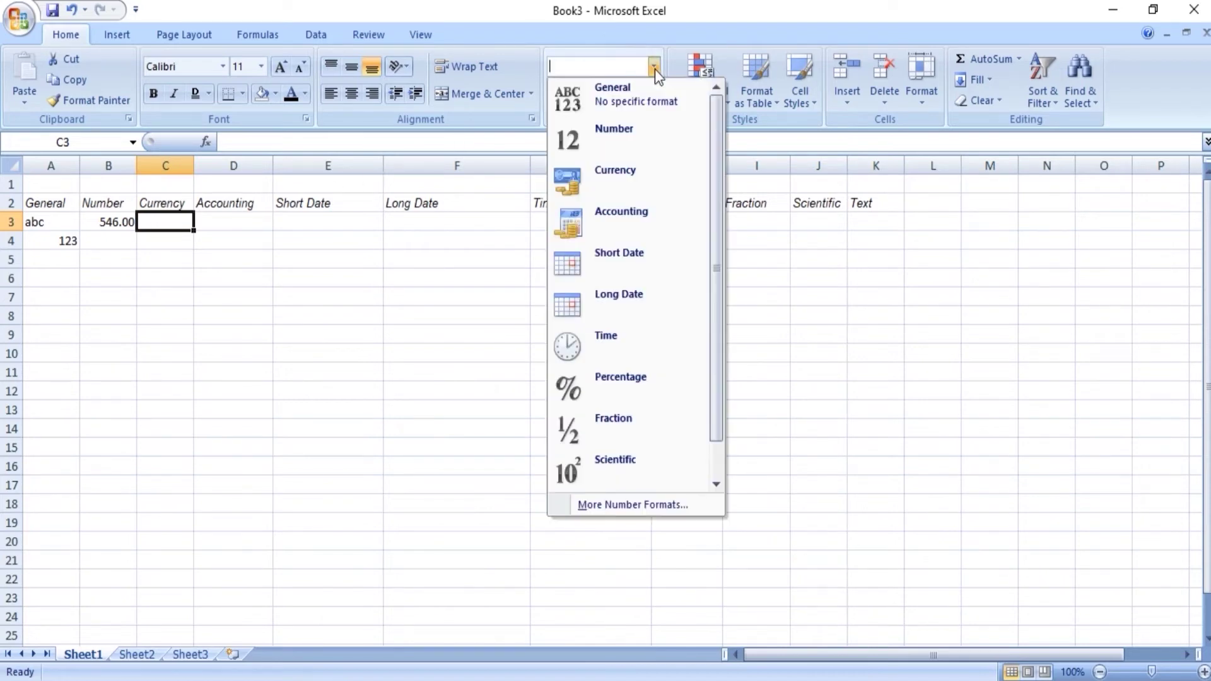
{"action": "left_click", "coordinate": [624, 176]}
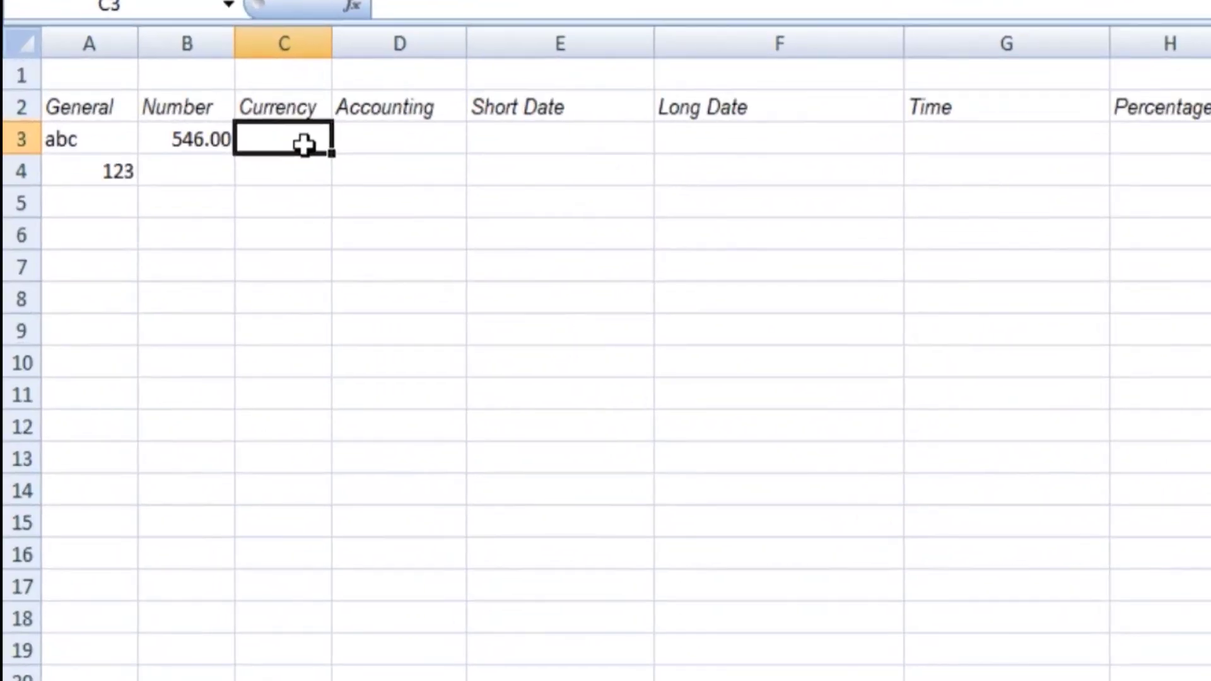
{"action": "type", "text": "43"}
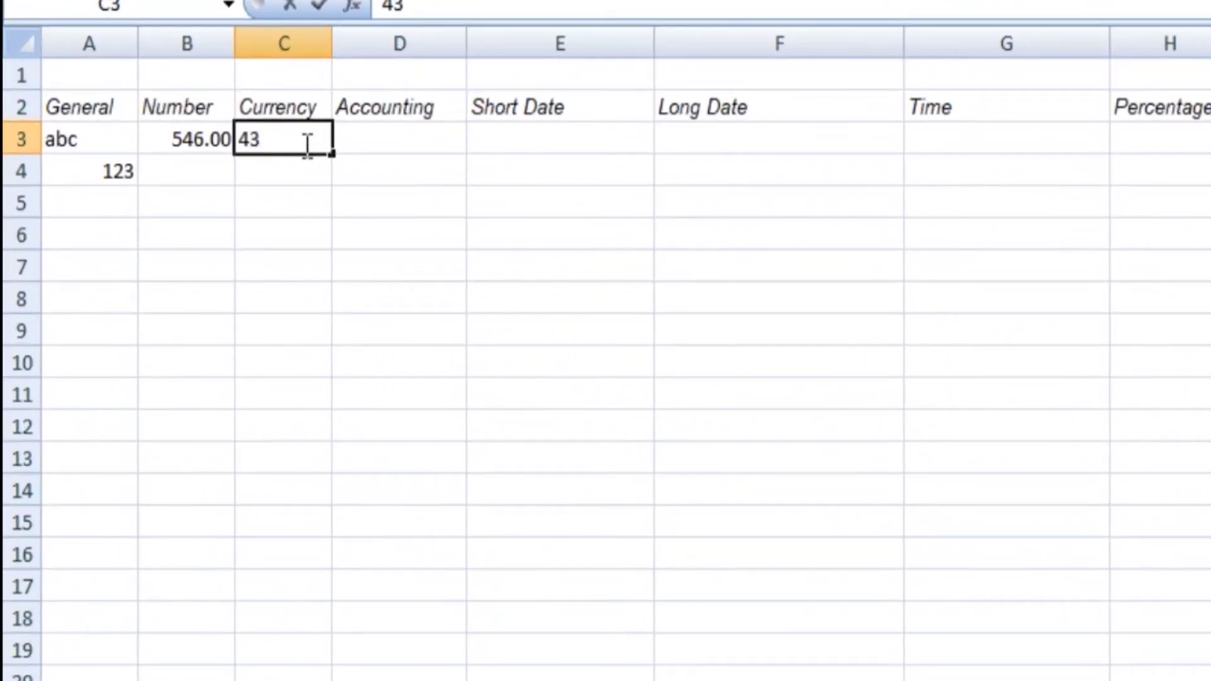
{"action": "key", "text": "Return"}
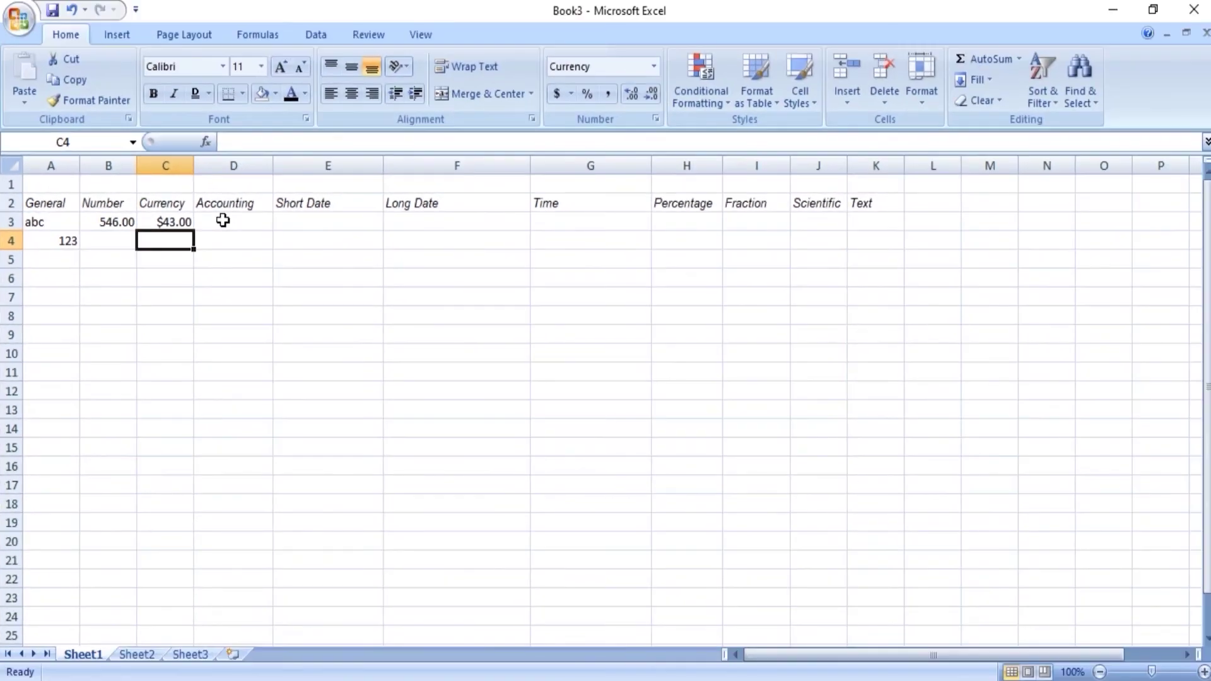
Step: Apply the Accounting format to cell D3 and enter 435 in it
{"action": "left_click", "coordinate": [223, 220]}
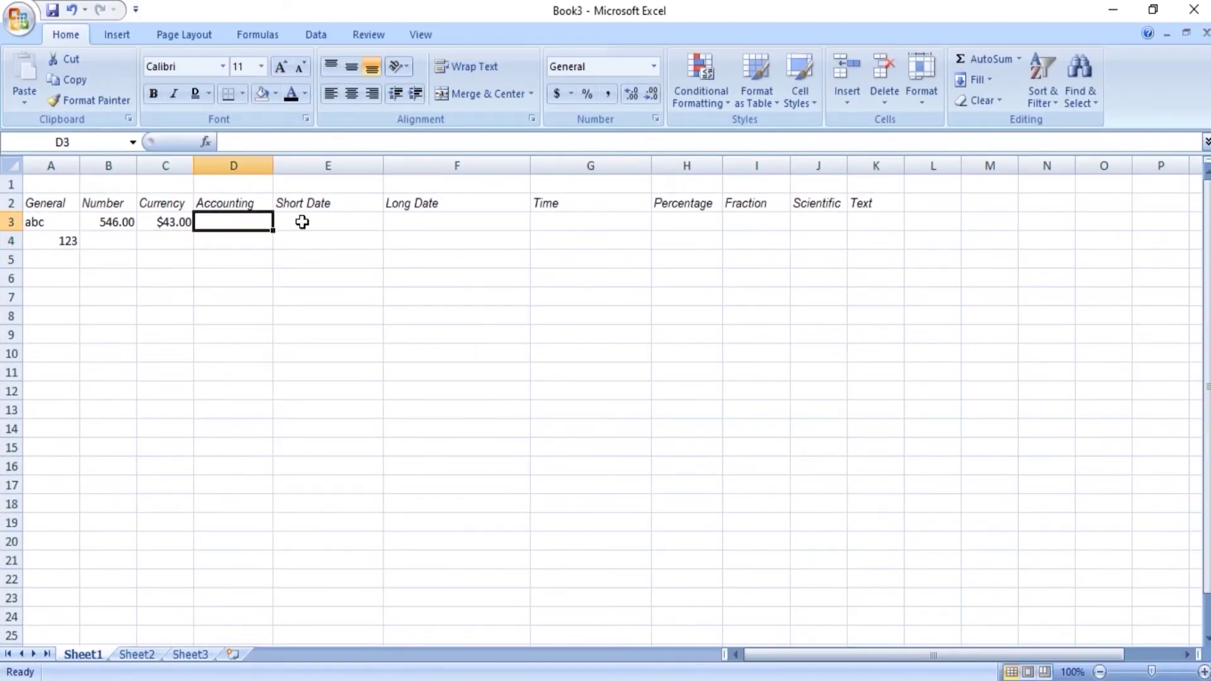
{"action": "left_click", "coordinate": [653, 66]}
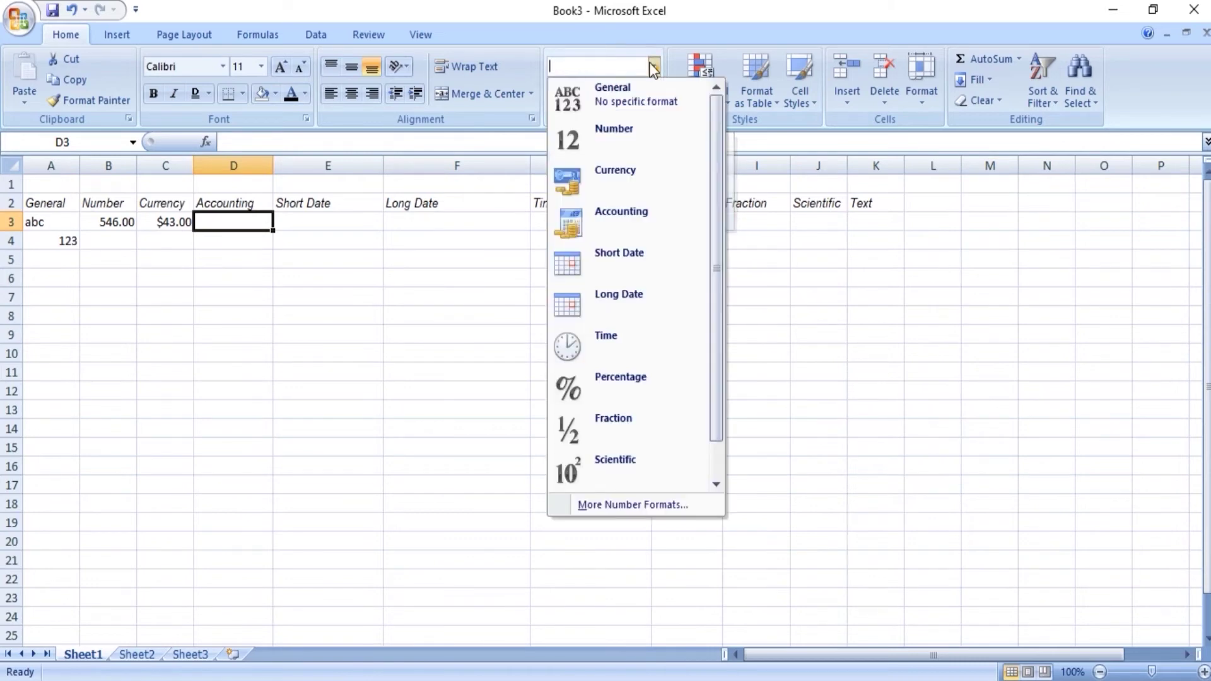
{"action": "left_click", "coordinate": [628, 218]}
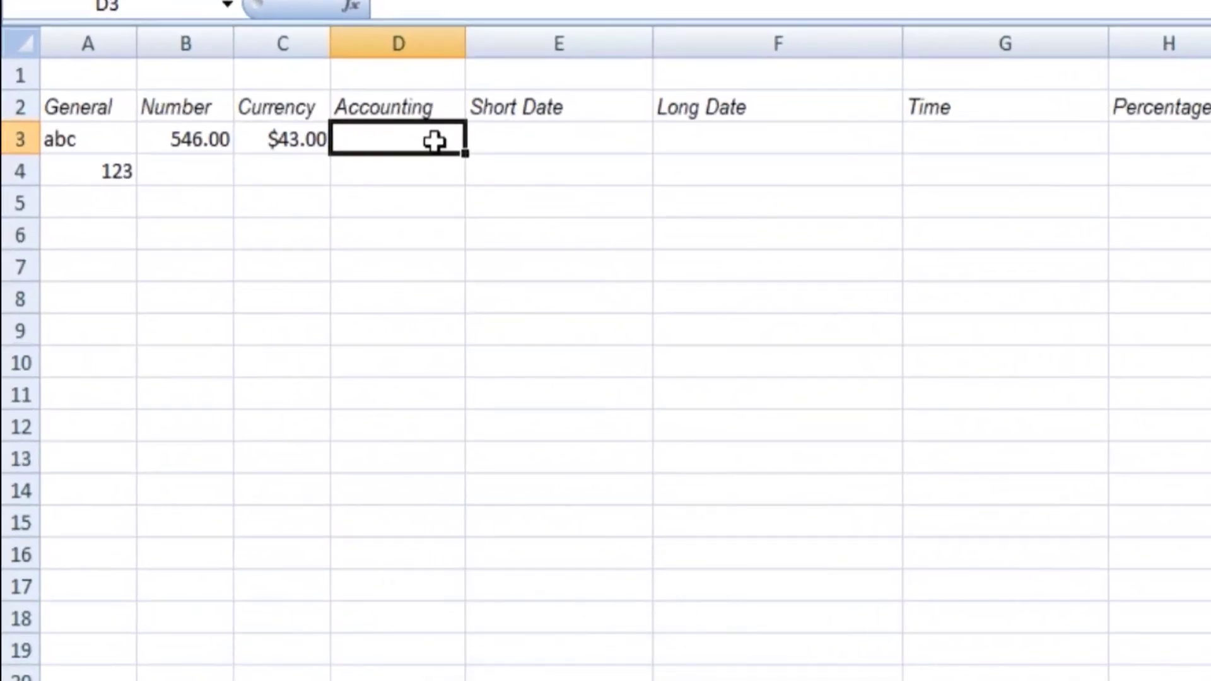
{"action": "type", "text": "435"}
{"action": "key", "text": "Return"}
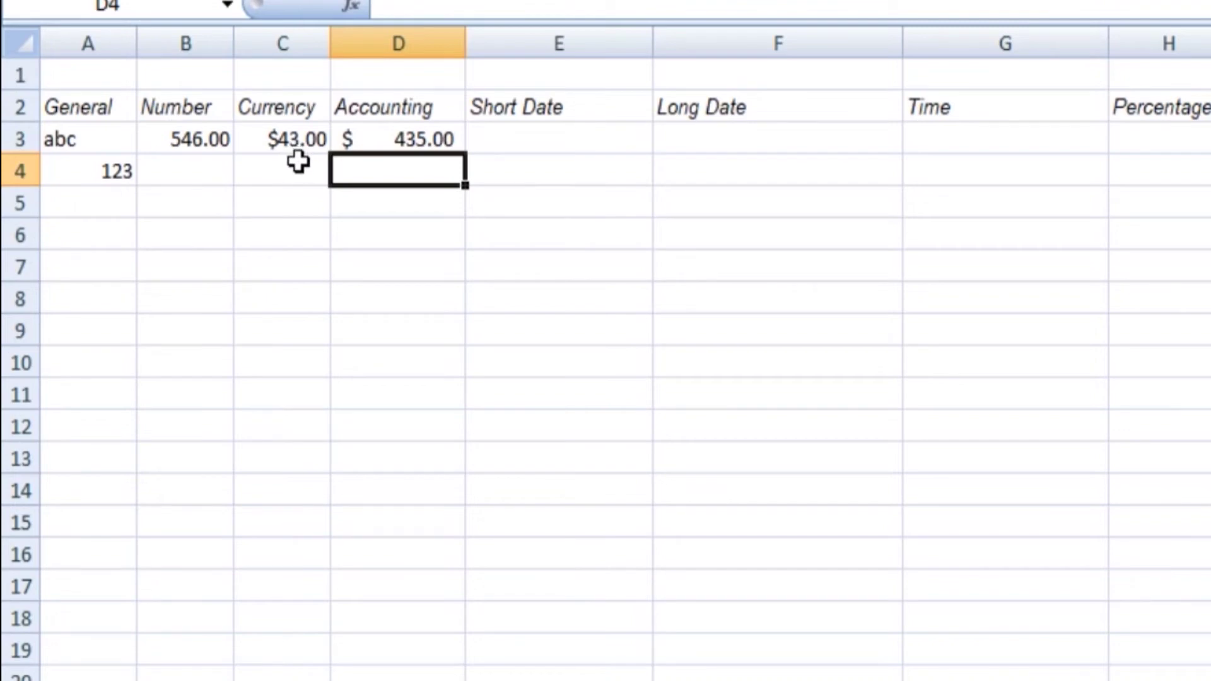
Step: Enter 0 in C4 under Currency and in D4 under Accounting to compare how both formats show zero
{"action": "left_click", "coordinate": [289, 183]}
{"action": "type", "text": "0"}
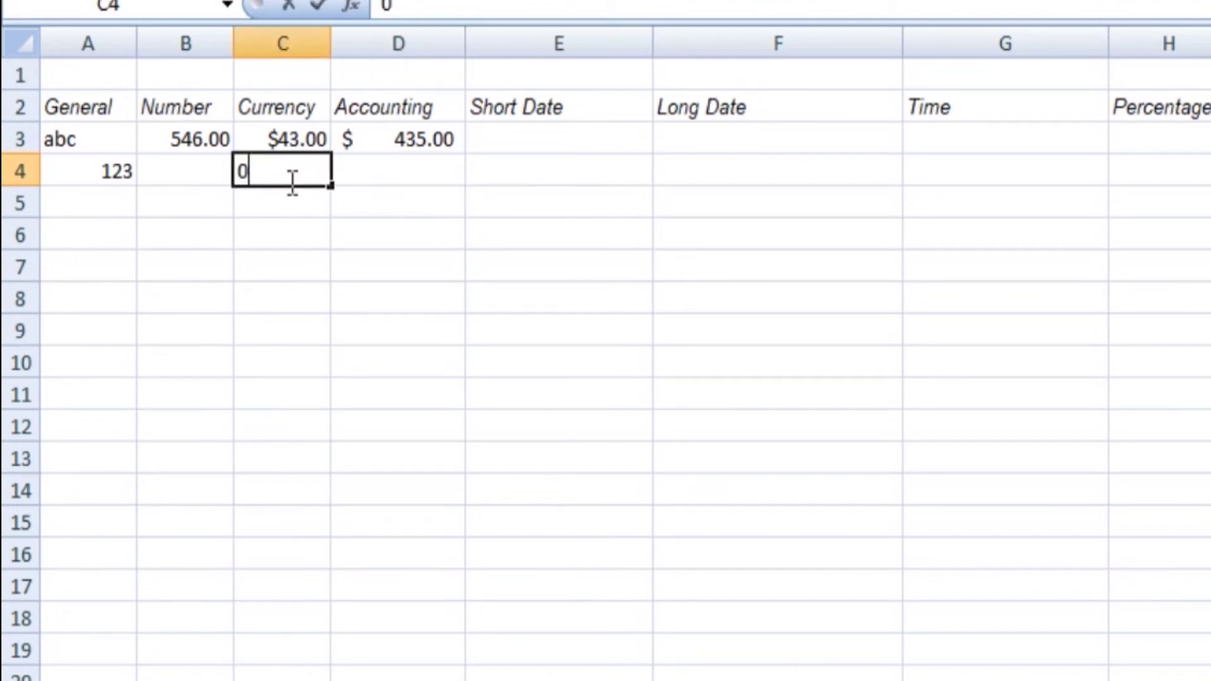
{"action": "key", "text": "Return"}
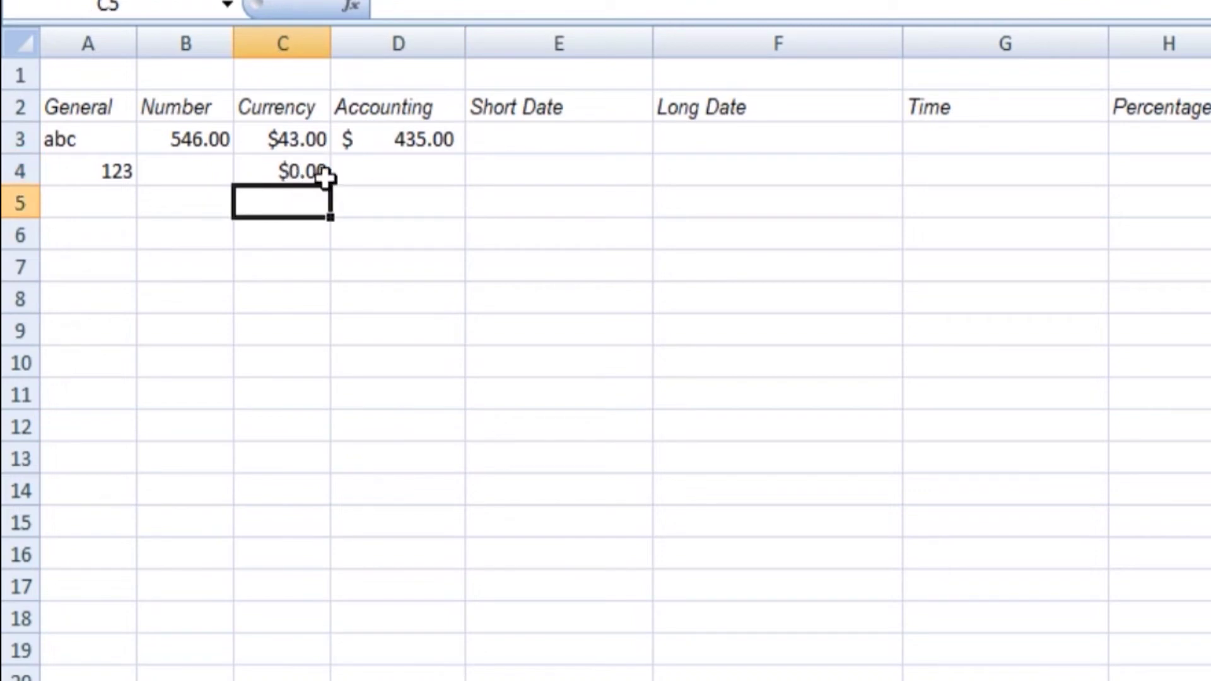
{"action": "left_click", "coordinate": [367, 175]}
{"action": "type", "text": "0"}
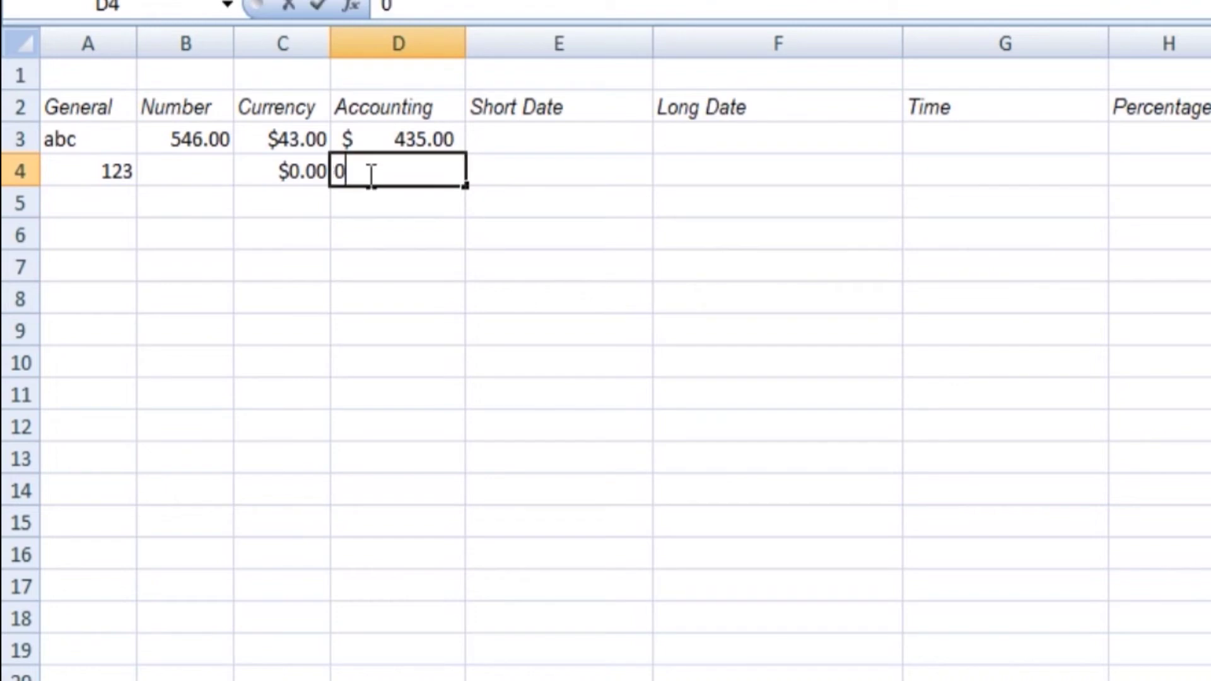
{"action": "key", "text": "Return"}
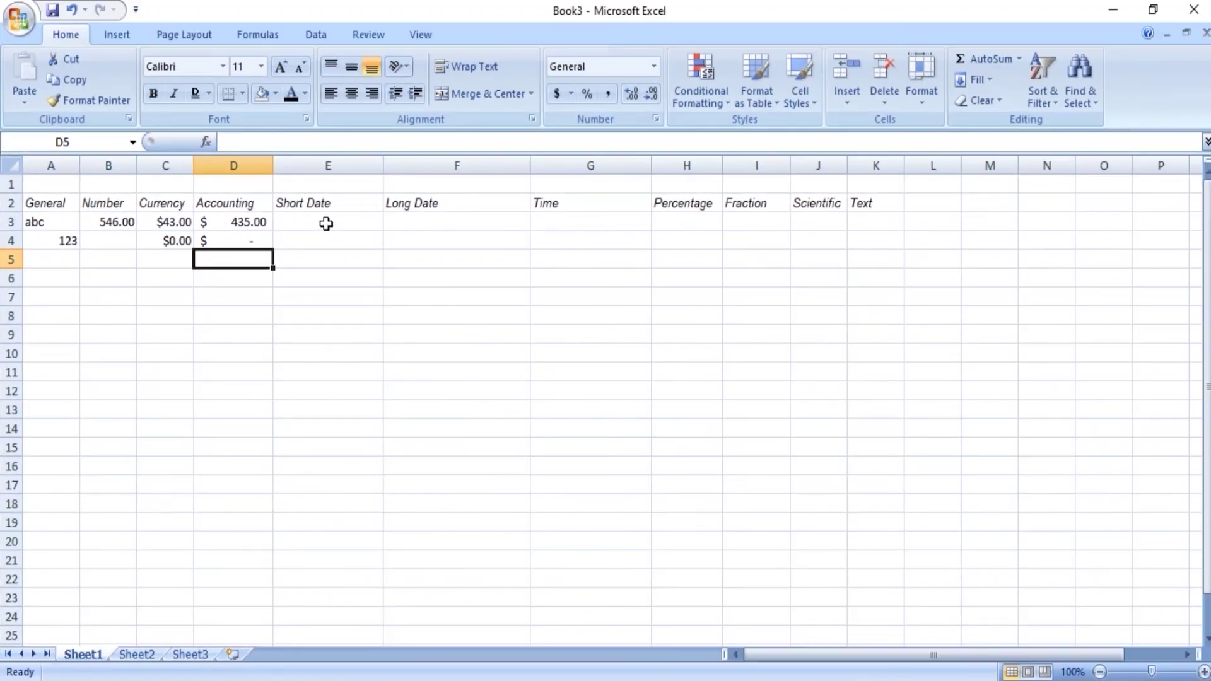
Step: Apply the Short Date format to cell E3 and enter the date 4-5 in it
{"action": "left_click", "coordinate": [557, 141]}
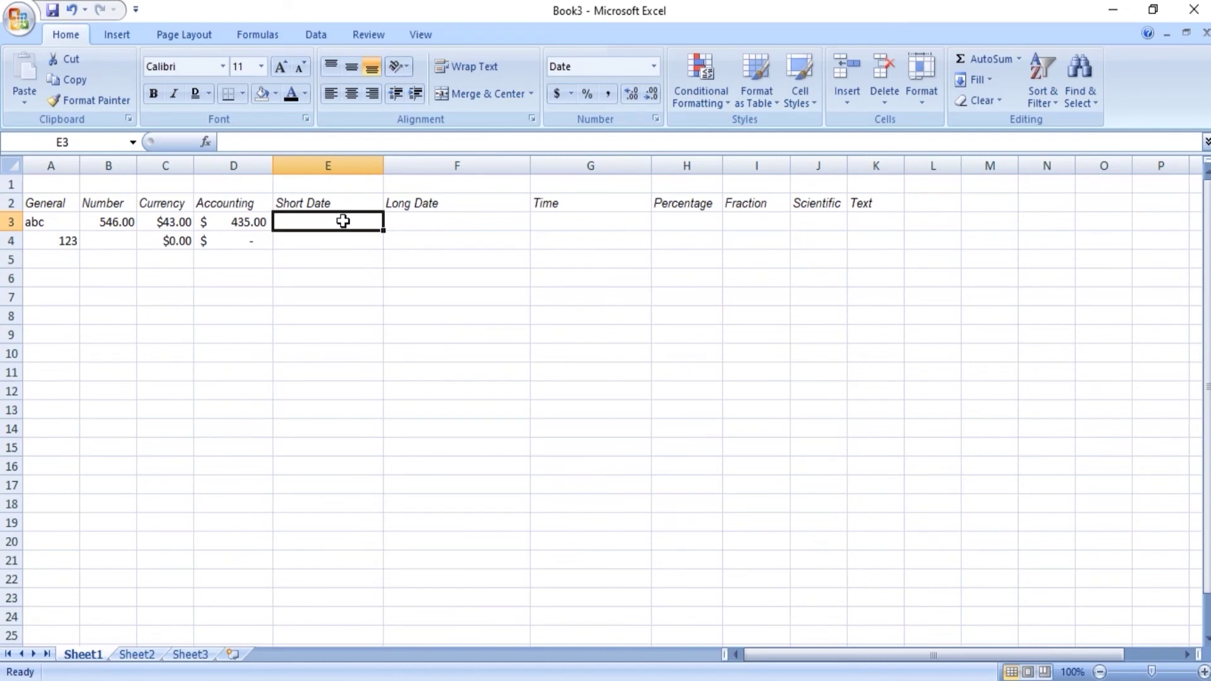
{"action": "left_click", "coordinate": [654, 68]}
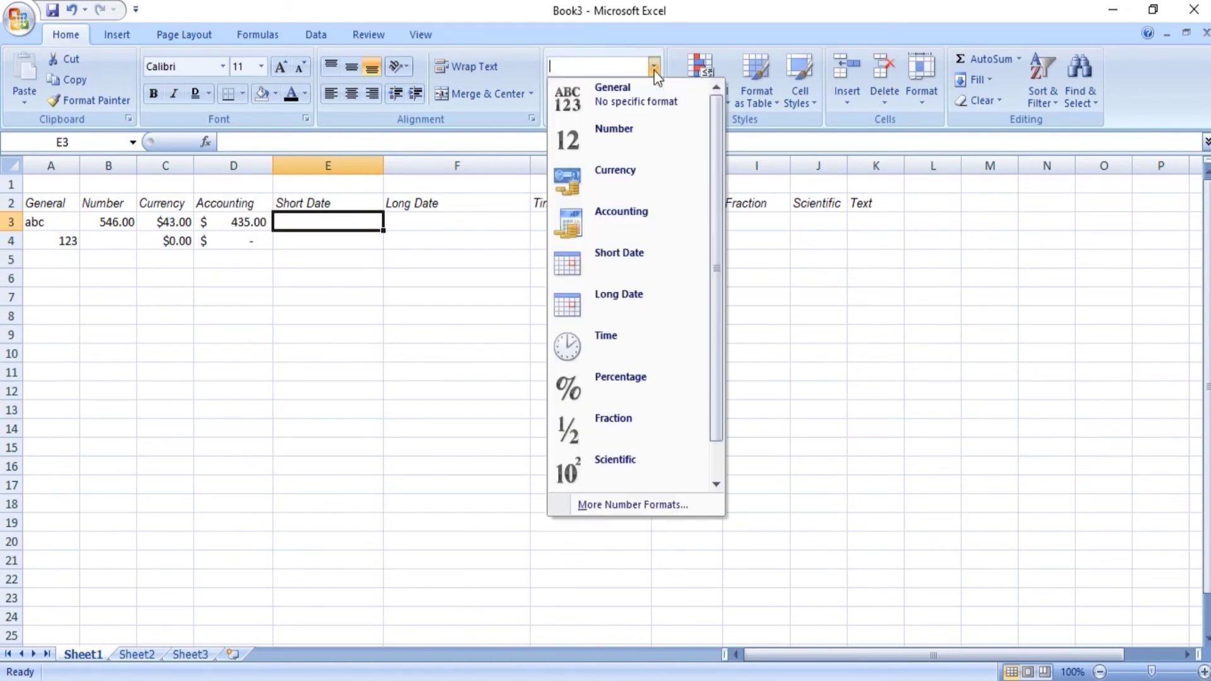
{"action": "left_click", "coordinate": [631, 260]}
{"action": "type", "text": "4-"}
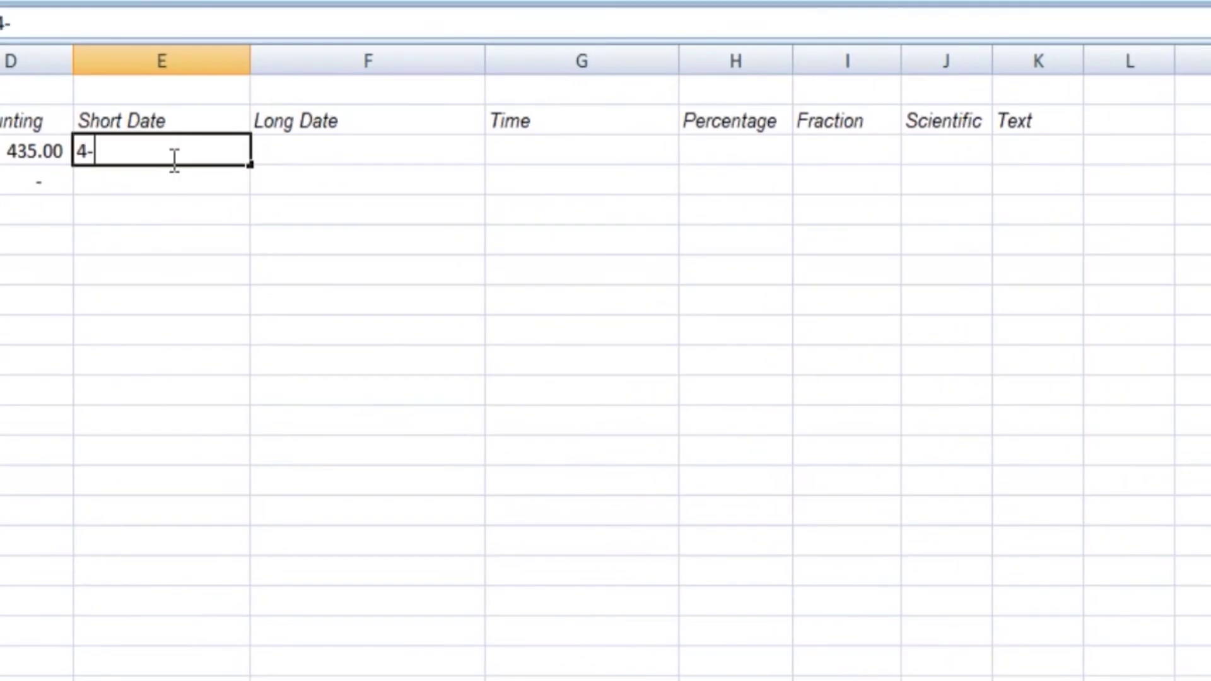
{"action": "type", "text": "5"}
{"action": "key", "text": "Return"}
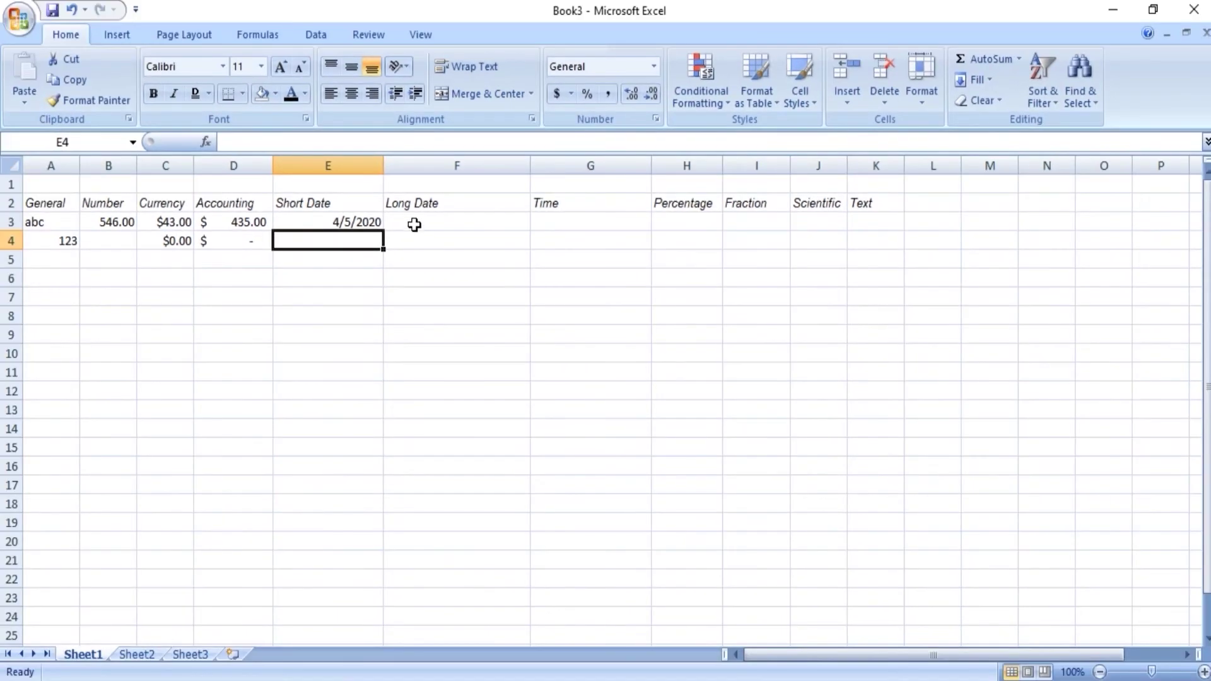
Step: Apply the Long Date format to cell F3 and enter the date 4-5 in it
{"action": "left_click", "coordinate": [298, 155]}
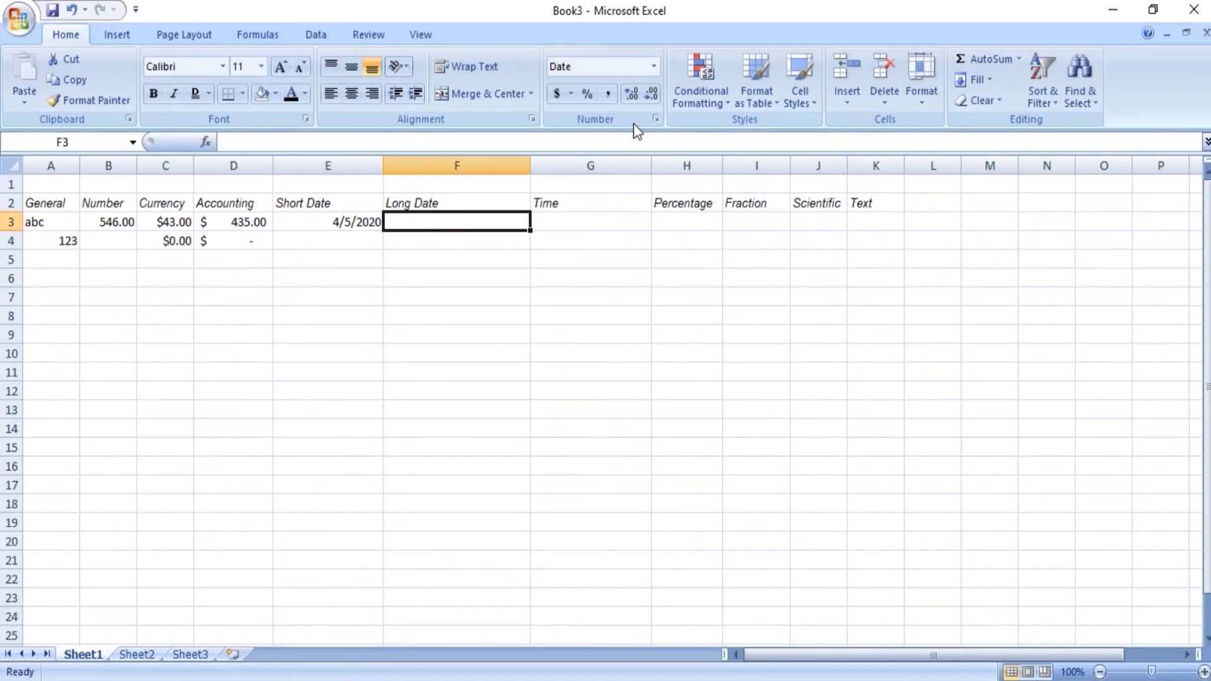
{"action": "left_click", "coordinate": [654, 67]}
{"action": "left_click", "coordinate": [627, 300]}
{"action": "type", "text": "4"}
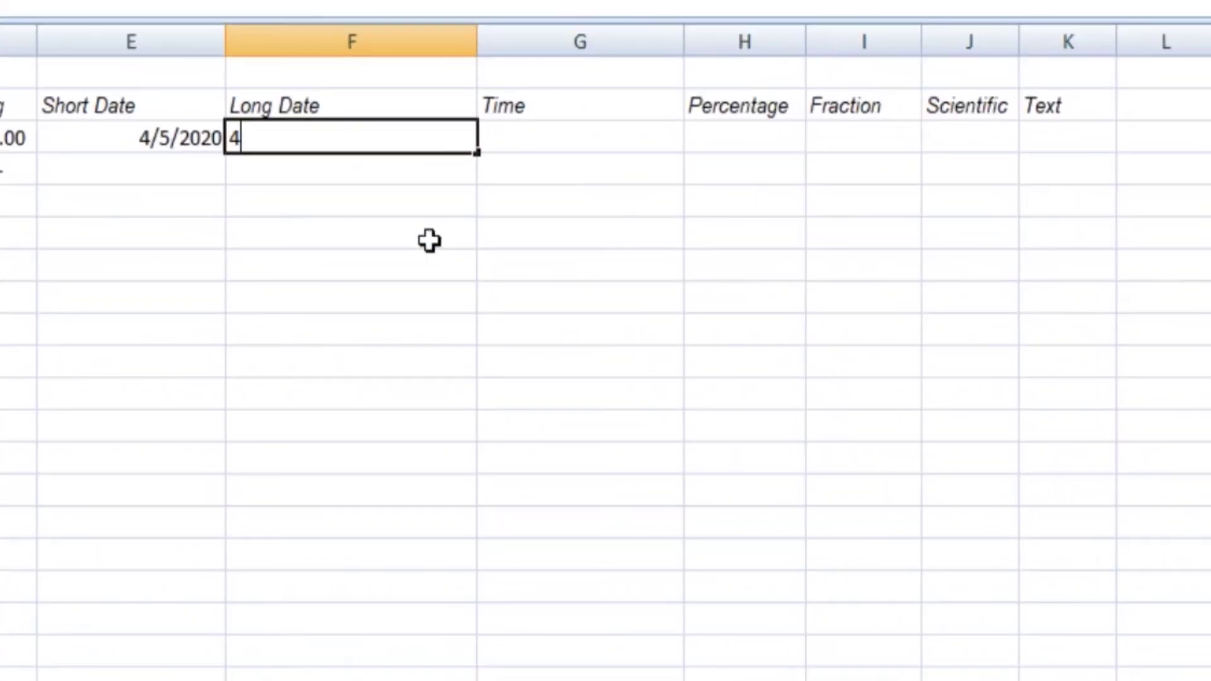
{"action": "type", "text": "-5"}
{"action": "key", "text": "Return"}
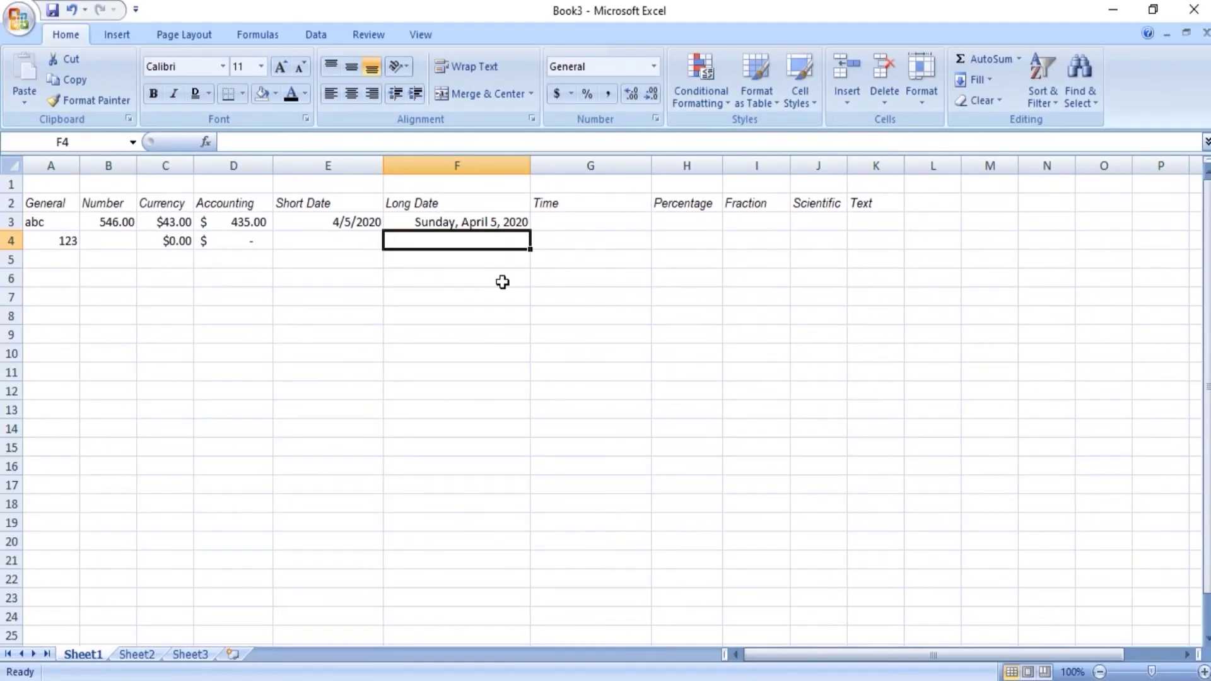
Step: Apply the Time format to cell G3 and enter the time 1:34 in it
{"action": "left_click", "coordinate": [565, 222]}
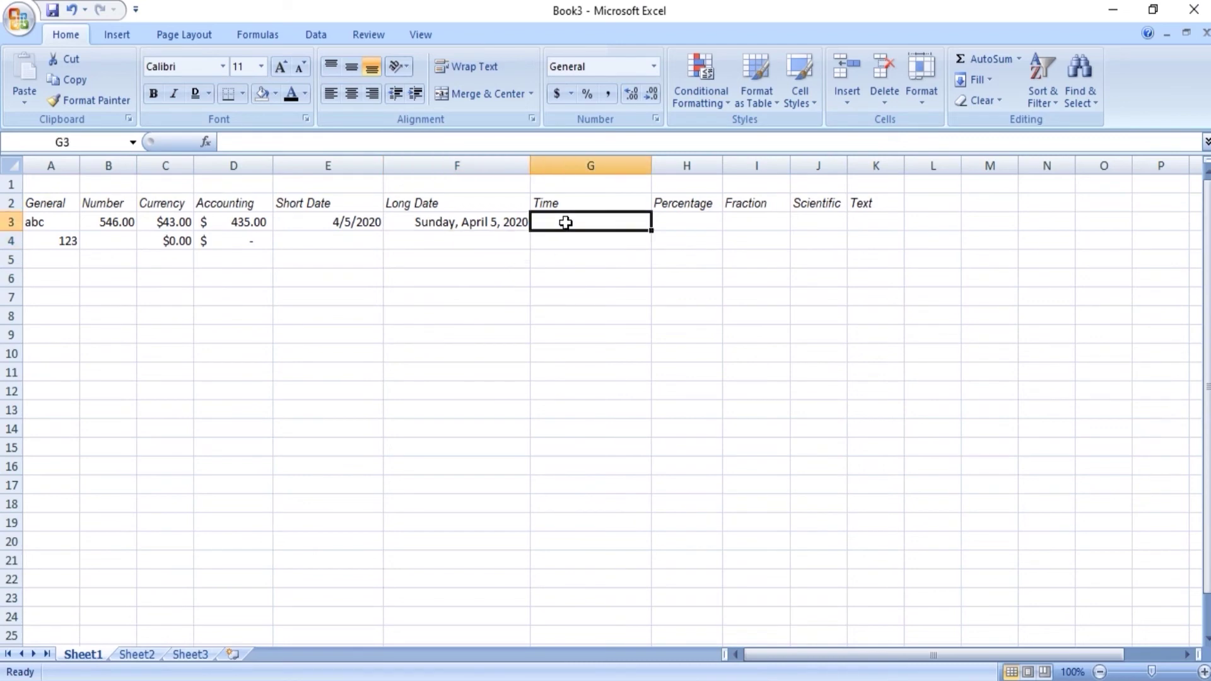
{"action": "left_click", "coordinate": [653, 66]}
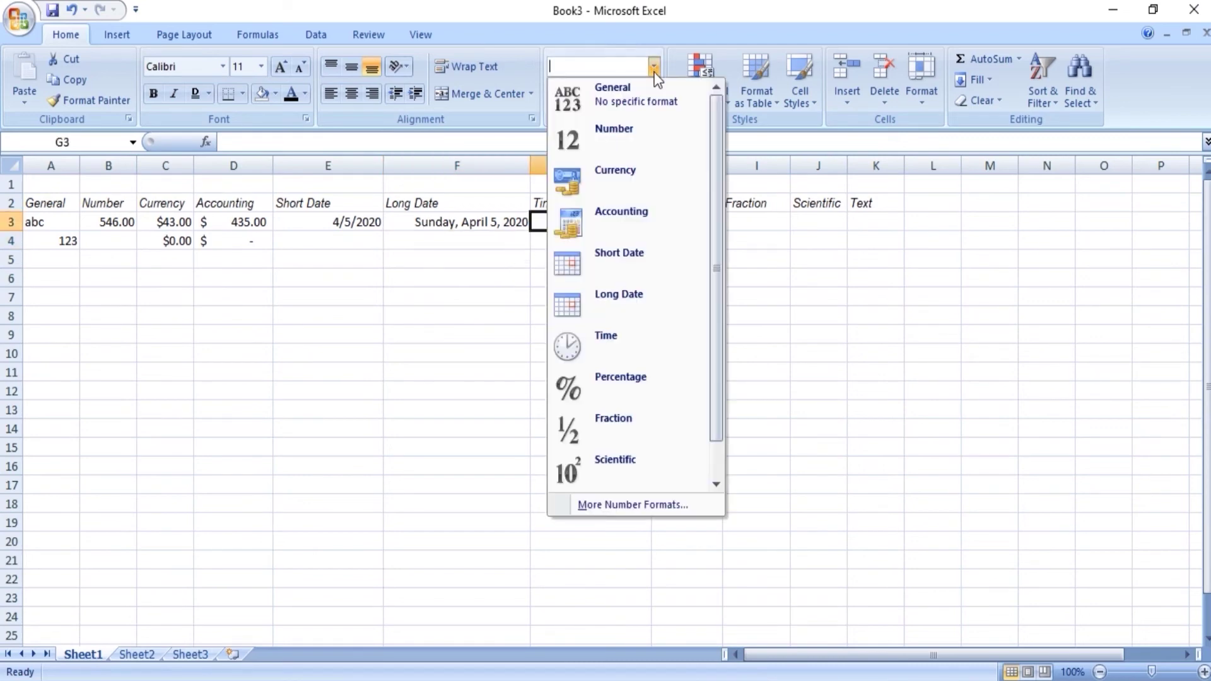
{"action": "left_click", "coordinate": [615, 338]}
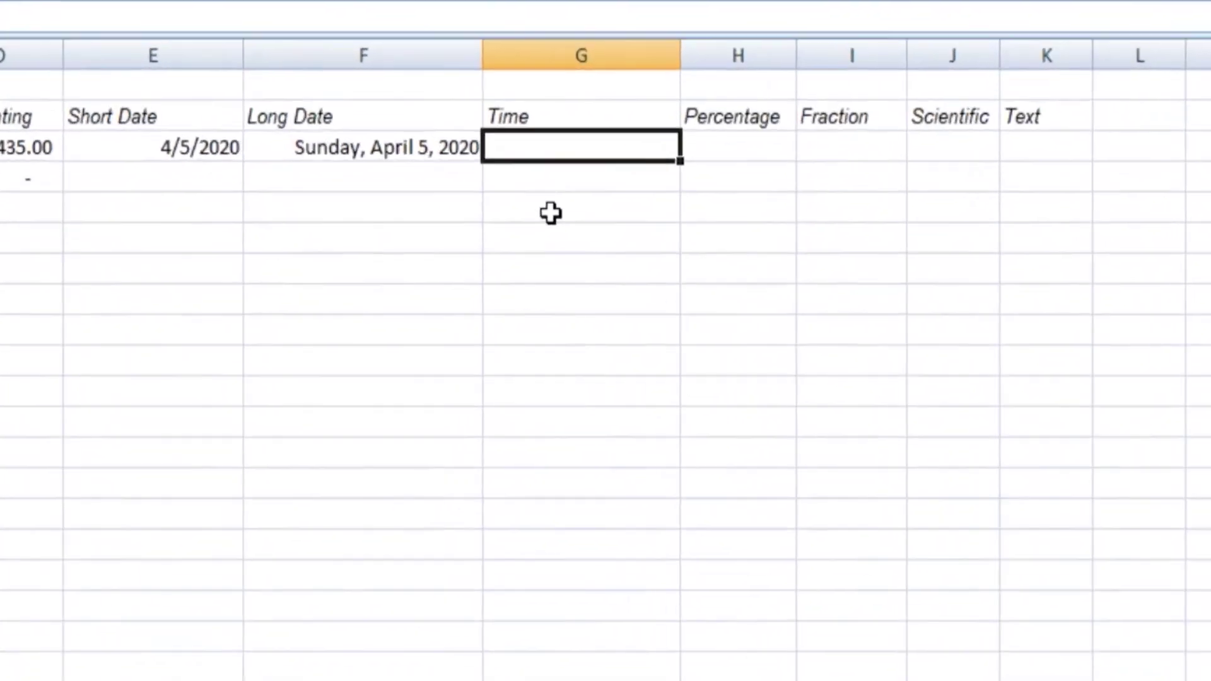
{"action": "type", "text": "1:34"}
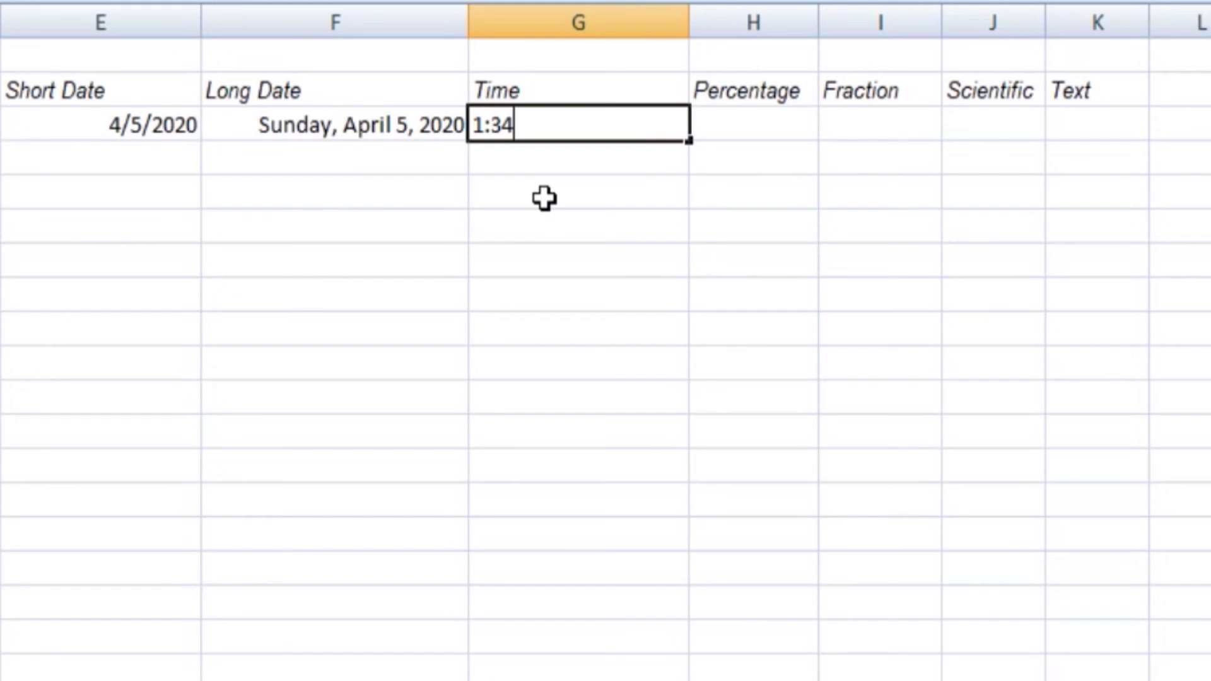
{"action": "key", "text": "Return"}
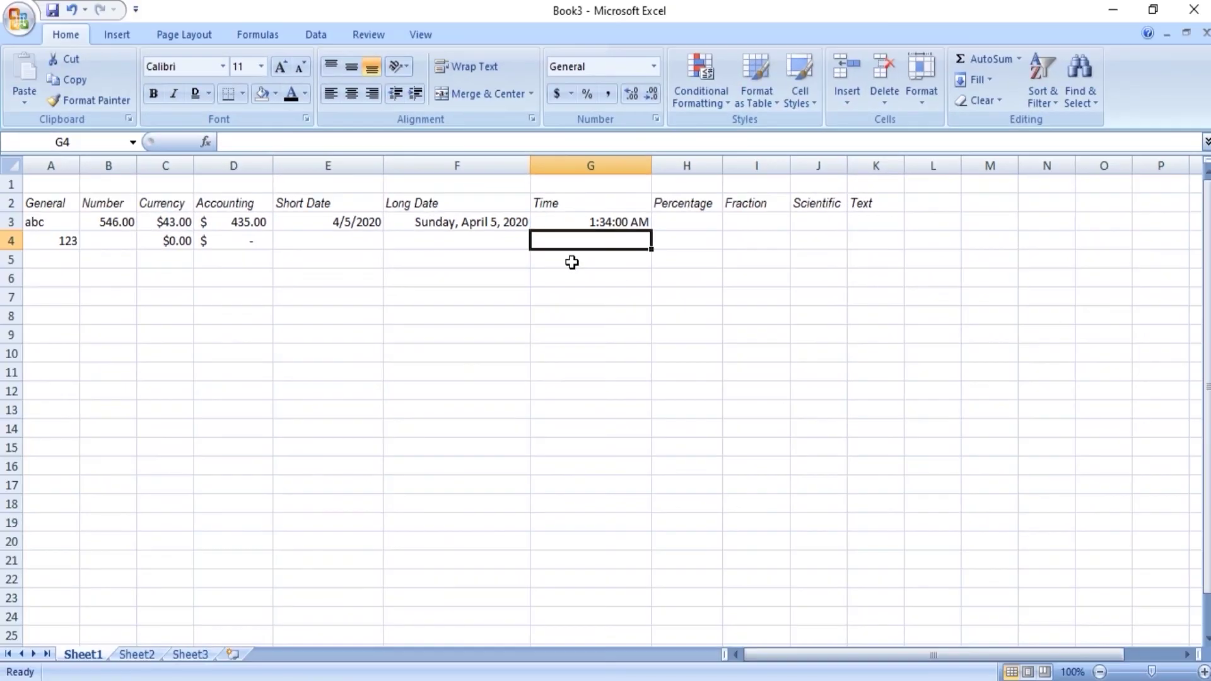
Step: Apply the Percentage format to cell H3 and enter 23 in it
{"action": "left_click", "coordinate": [679, 220]}
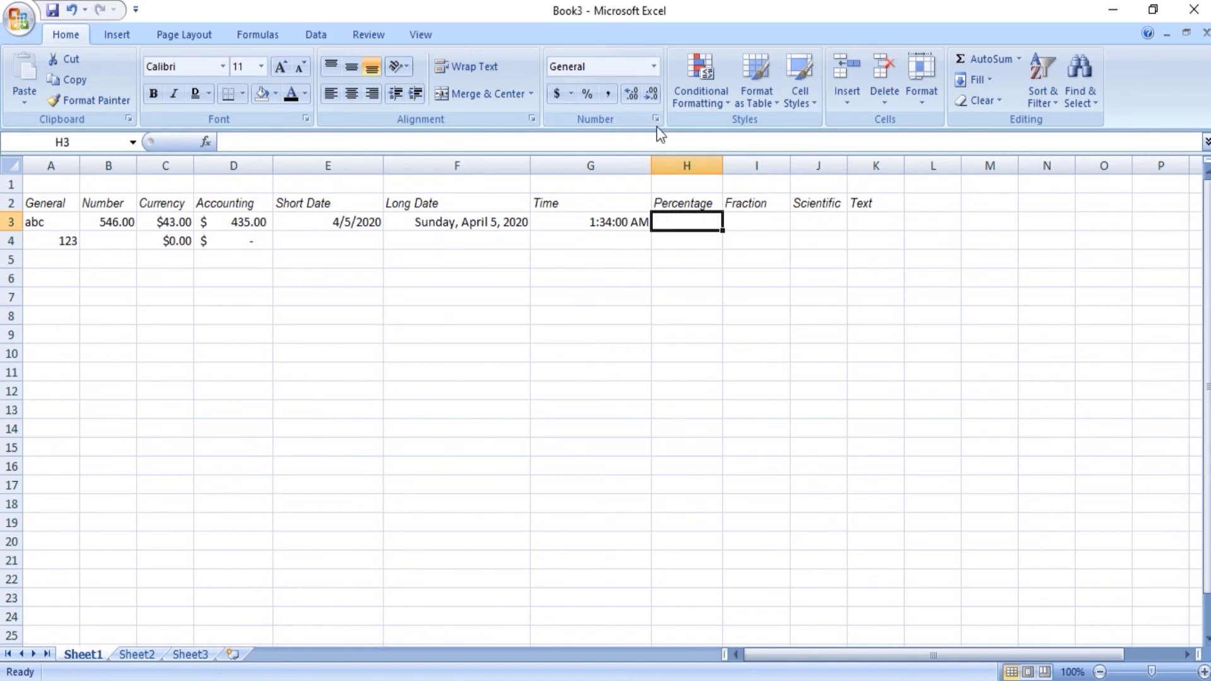
{"action": "left_click", "coordinate": [653, 68]}
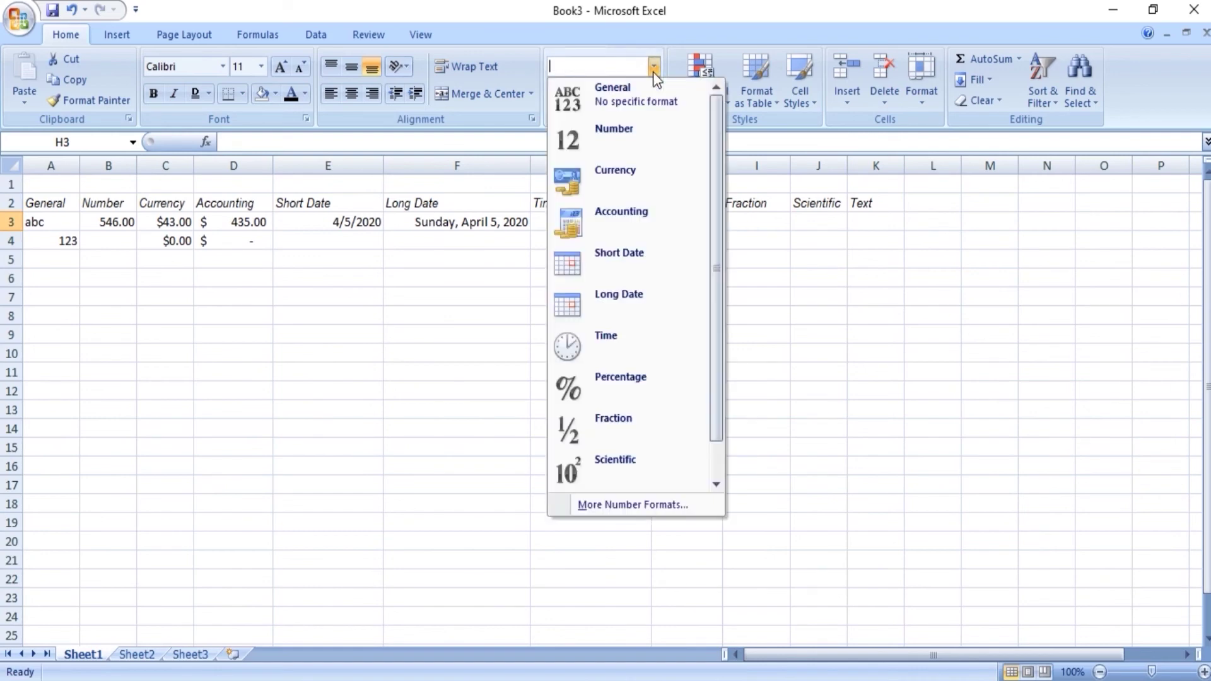
{"action": "left_click", "coordinate": [637, 380]}
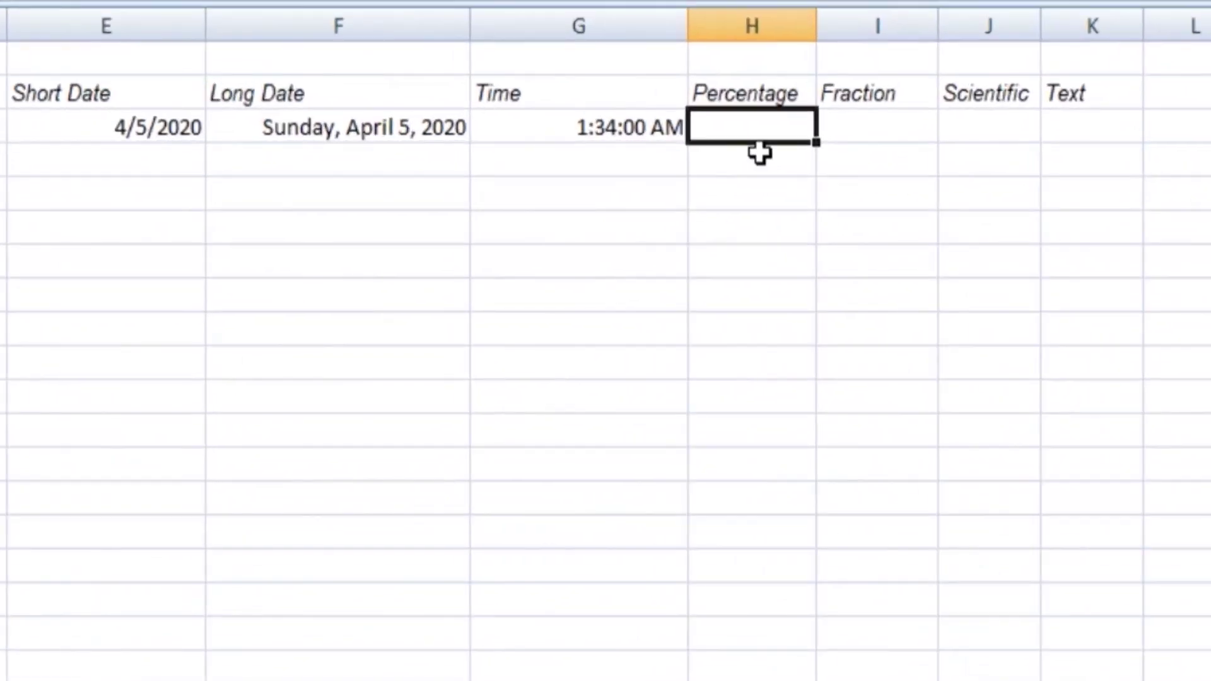
{"action": "type", "text": "23"}
{"action": "key", "text": "Return"}
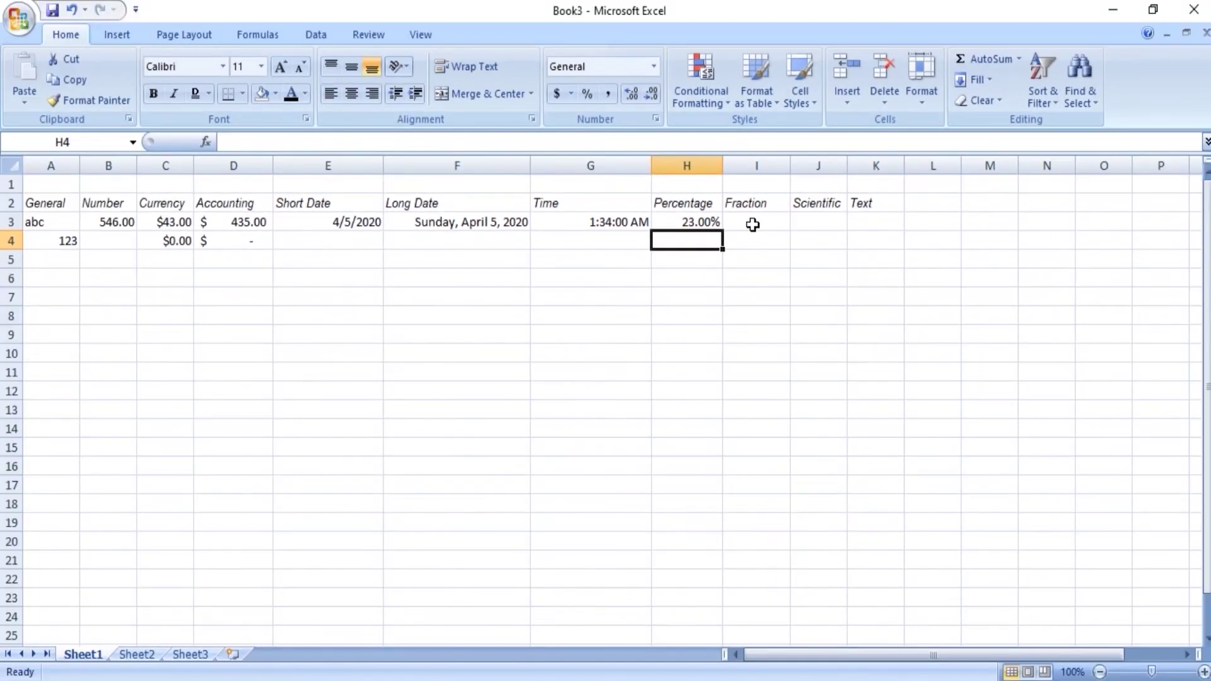
Step: Apply the Fraction format to cell I3 and enter 1/2 in it
{"action": "left_click", "coordinate": [753, 224]}
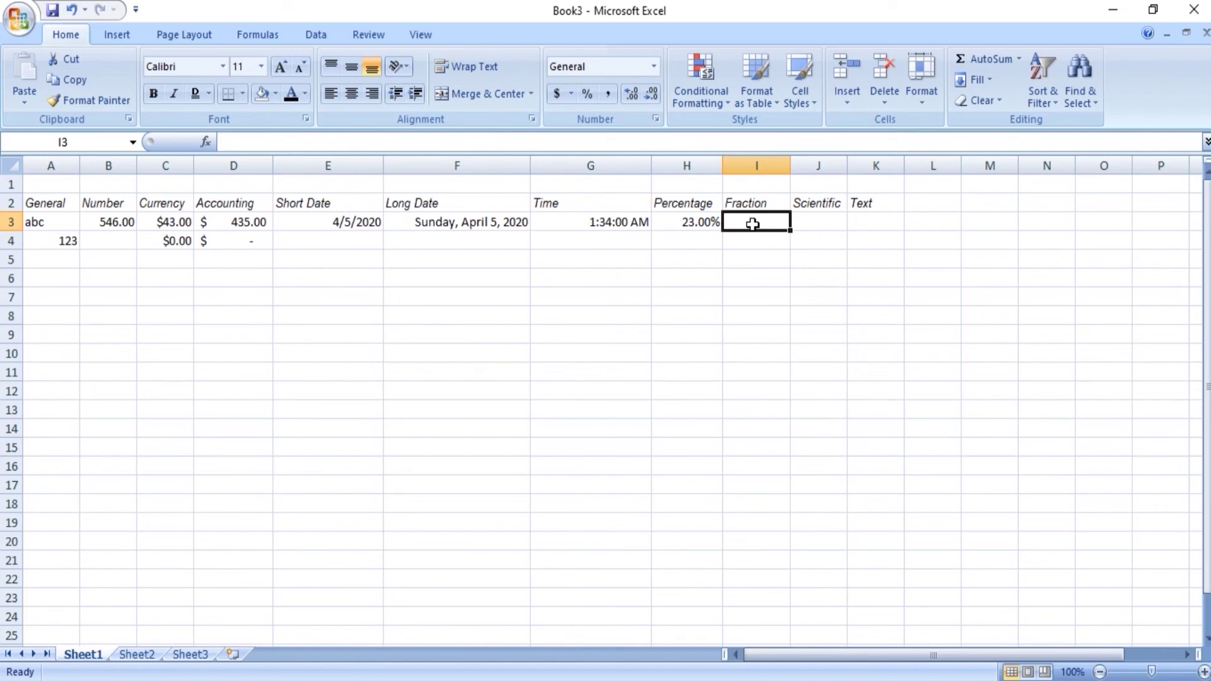
{"action": "left_click", "coordinate": [653, 68]}
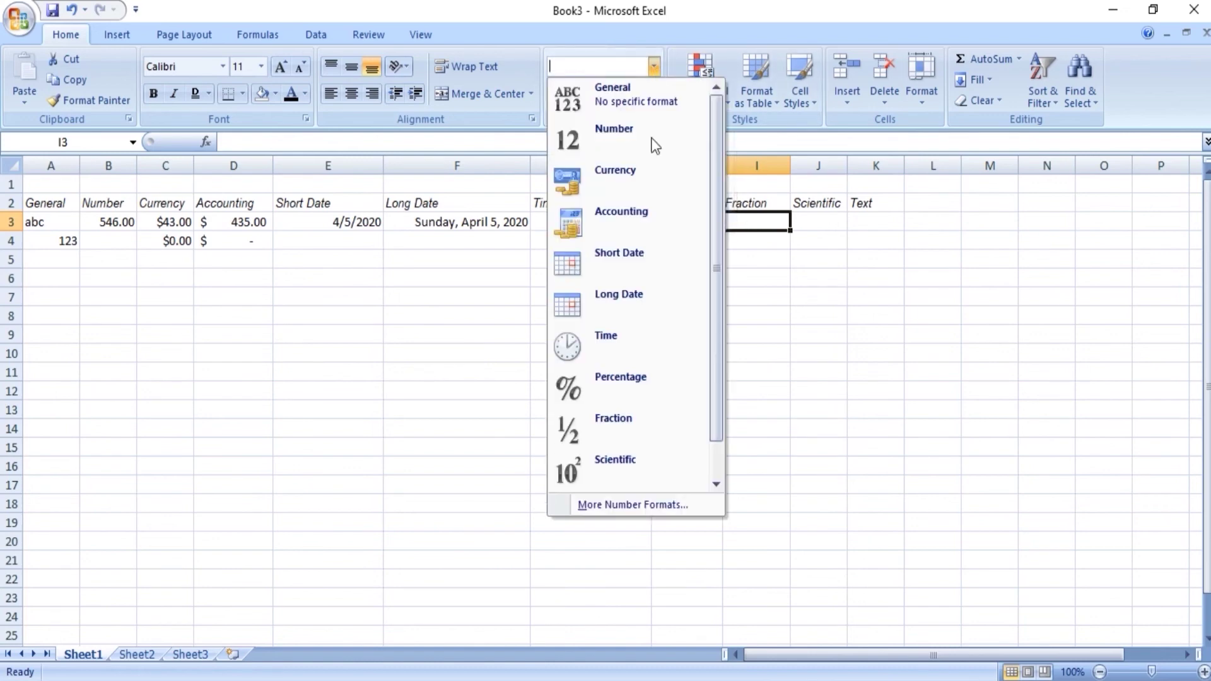
{"action": "left_click", "coordinate": [634, 419]}
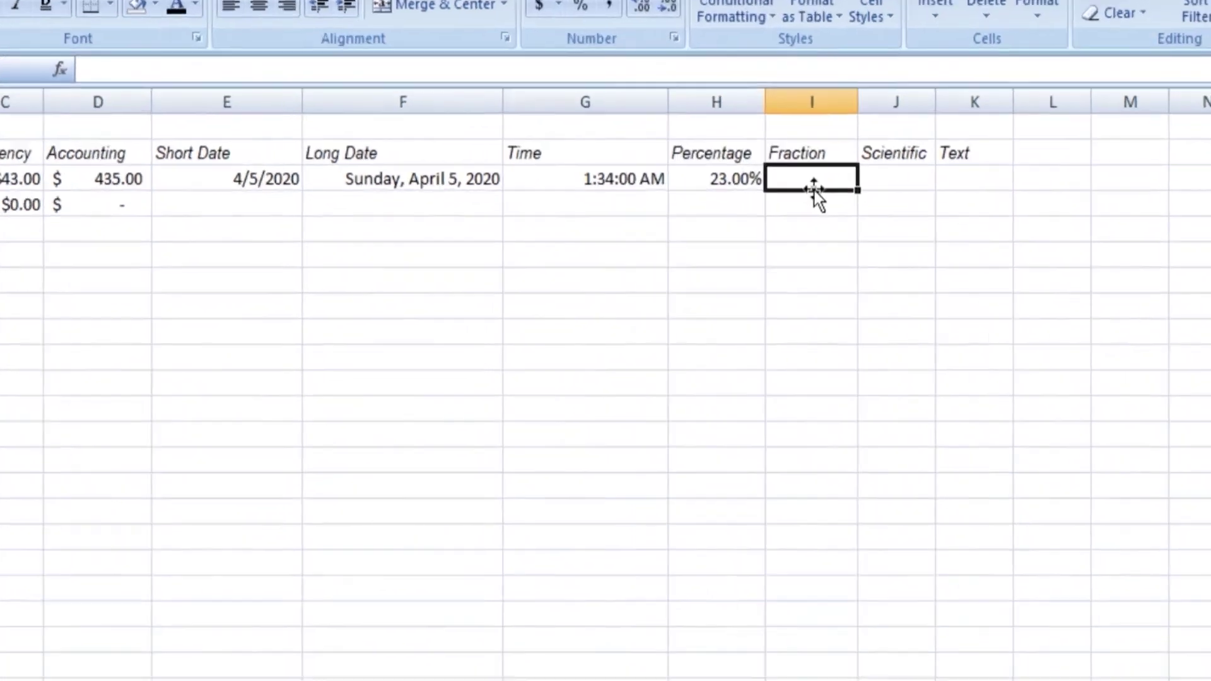
{"action": "type", "text": "1/2"}
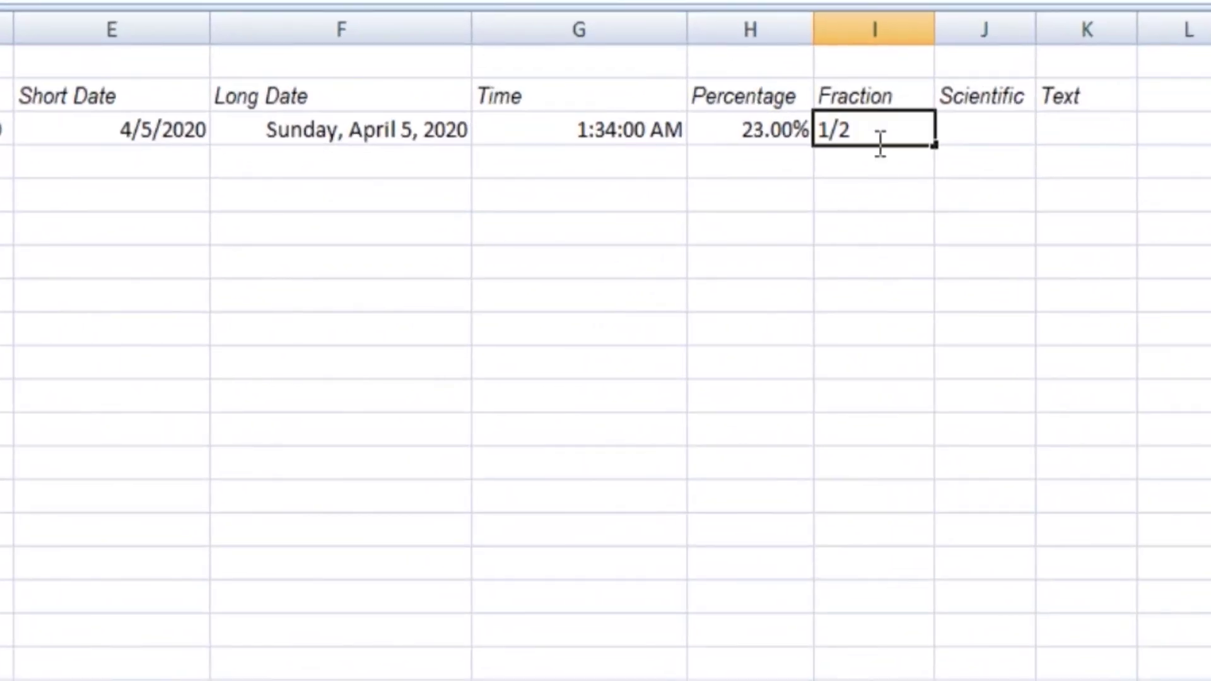
{"action": "key", "text": "Return"}
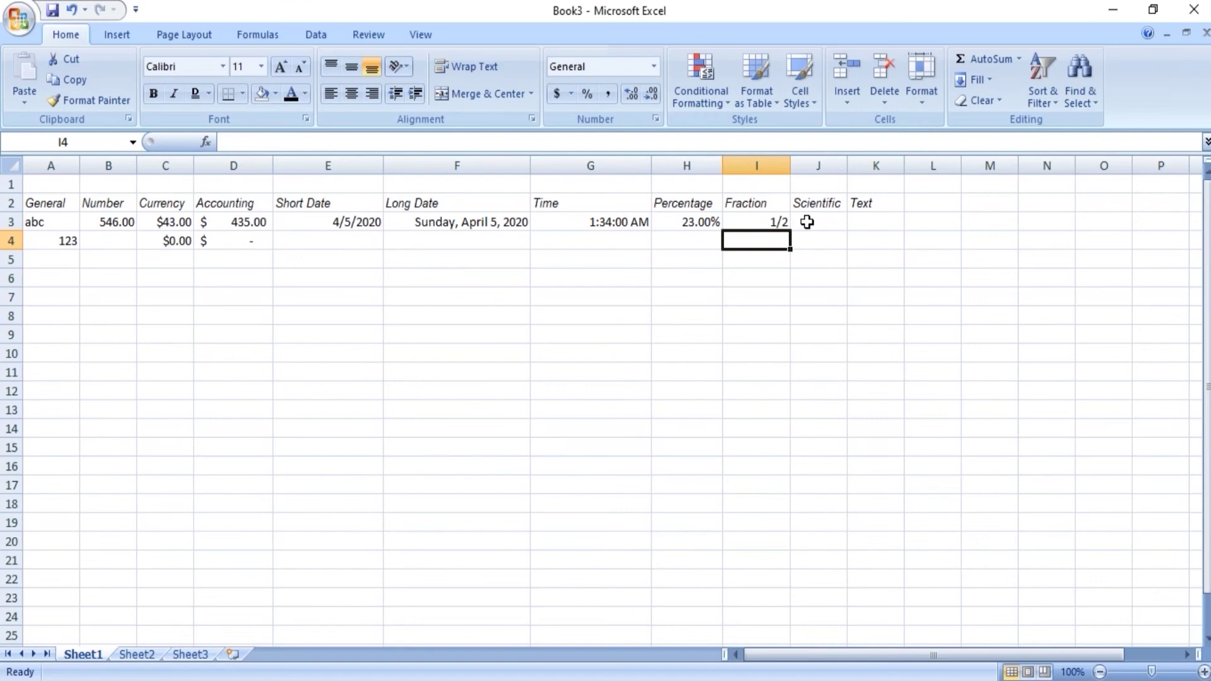
Step: Apply the Scientific format to cell J3 and enter 23 in it
{"action": "left_click", "coordinate": [964, 129]}
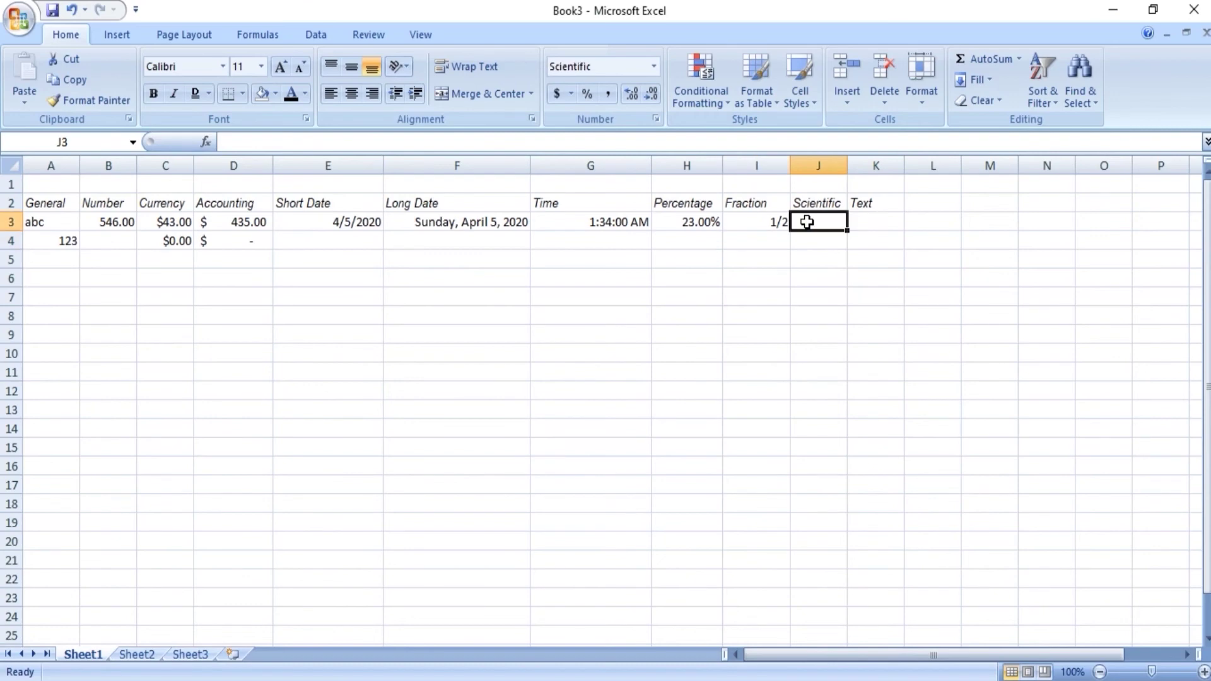
{"action": "left_click", "coordinate": [654, 66]}
{"action": "left_click", "coordinate": [634, 459]}
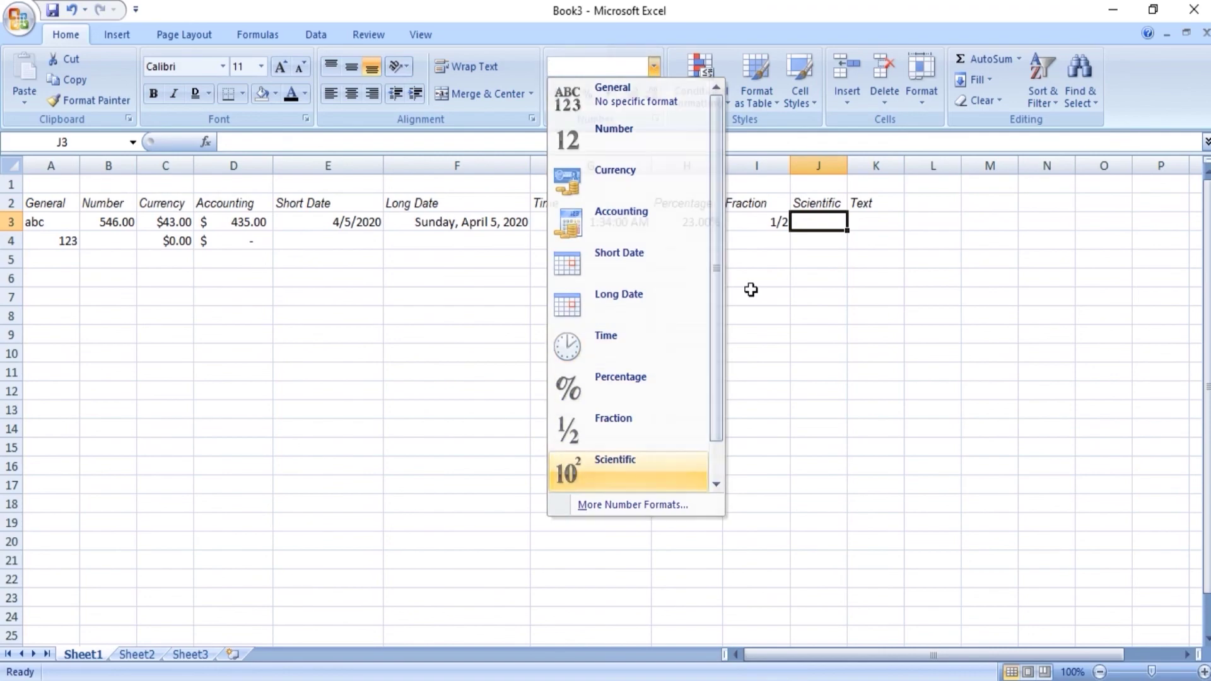
{"action": "type", "text": "23"}
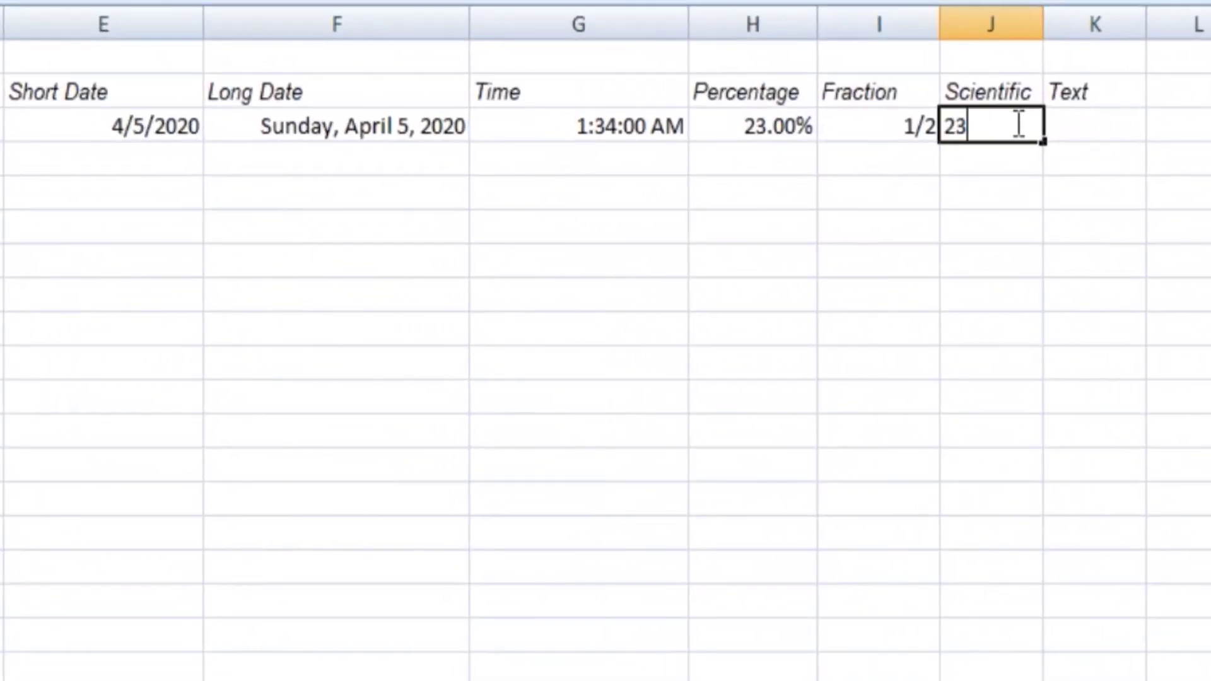
{"action": "key", "text": "Return"}
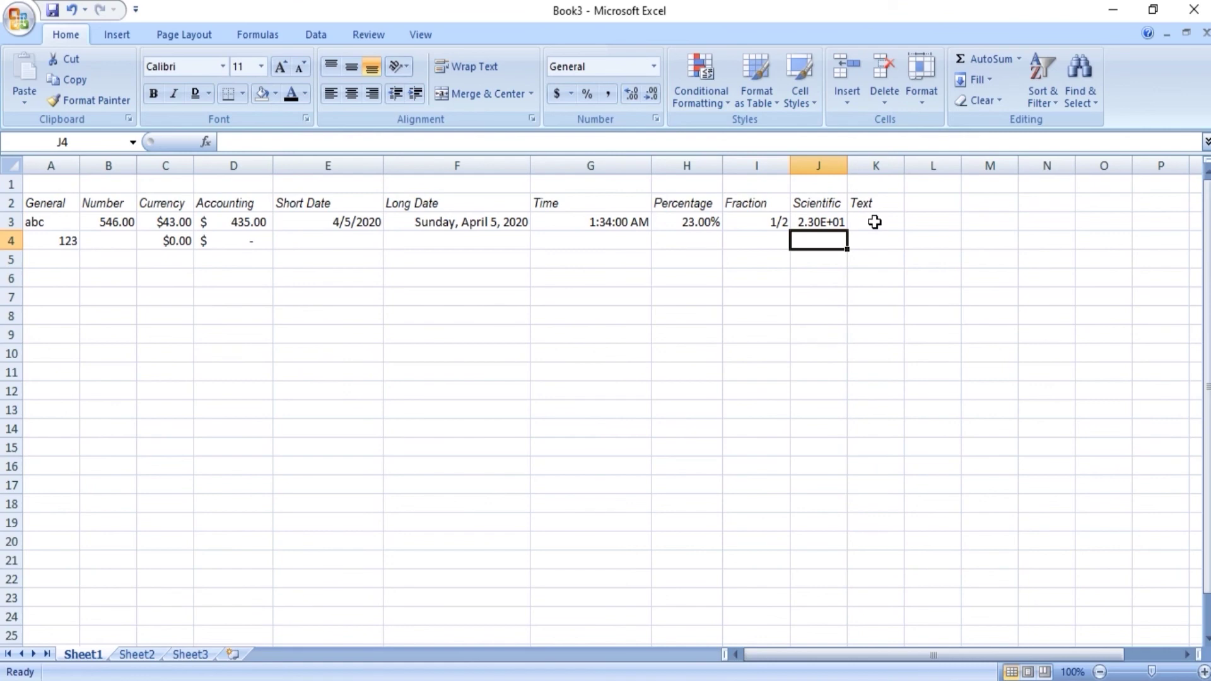
Step: Apply the Text format to cell K3 and enter the sample text adbsh in it
{"action": "left_click", "coordinate": [873, 221]}
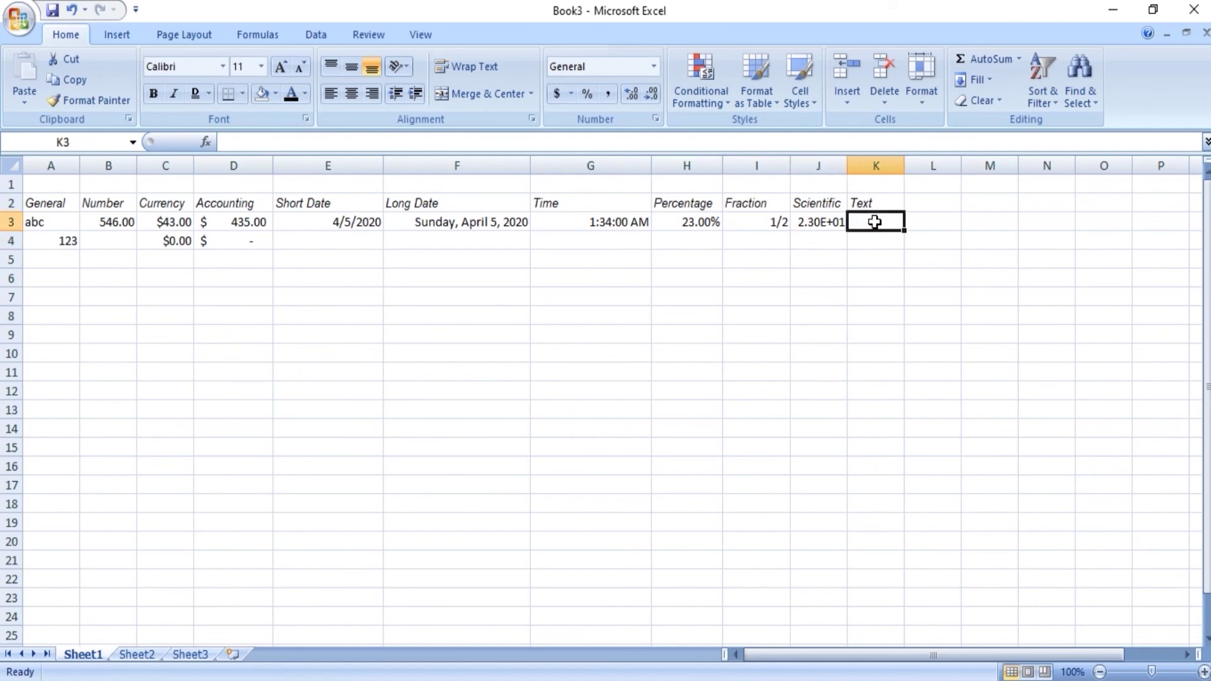
{"action": "left_click", "coordinate": [652, 67]}
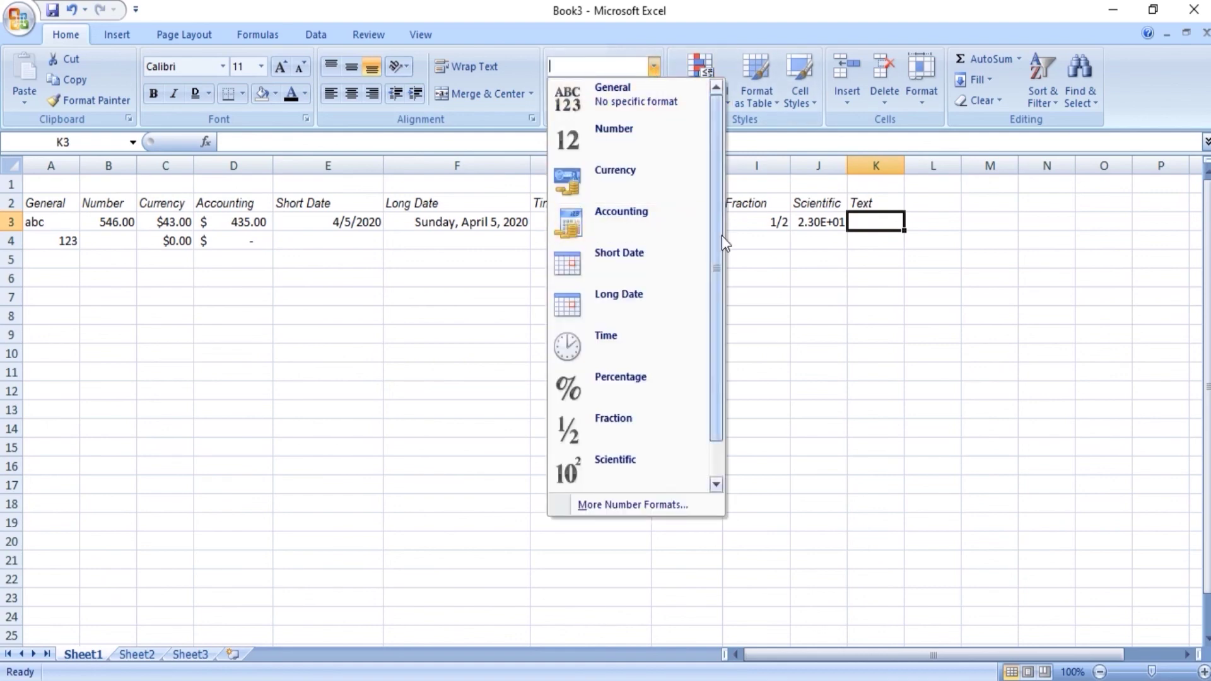
{"action": "left_click_drag", "start_coordinate": [721, 236], "coordinate": [720, 312]}
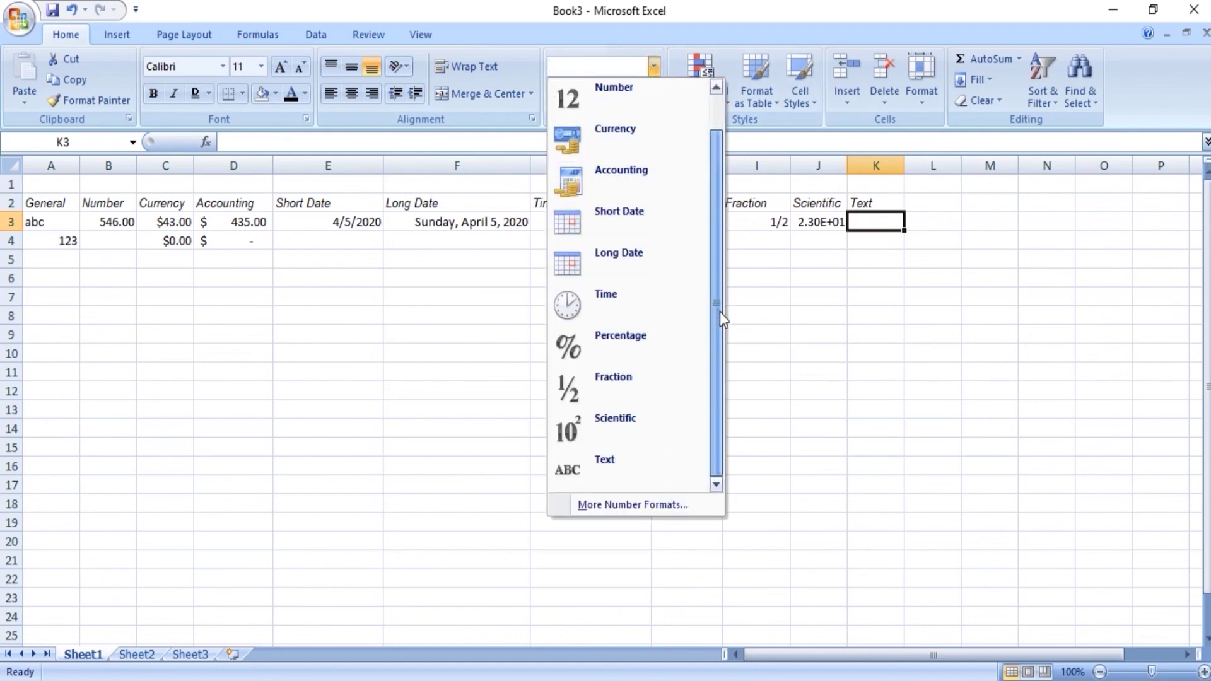
{"action": "left_click", "coordinate": [611, 467]}
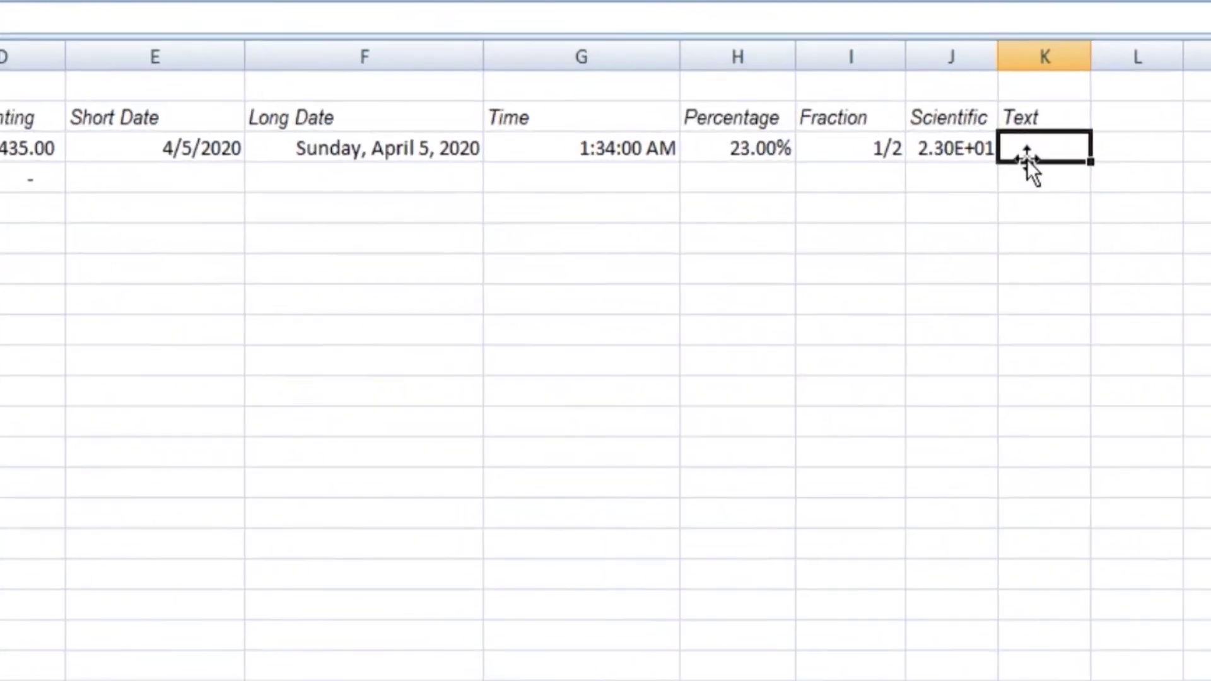
{"action": "type", "text": "adbsh"}
{"action": "key", "text": "Return"}
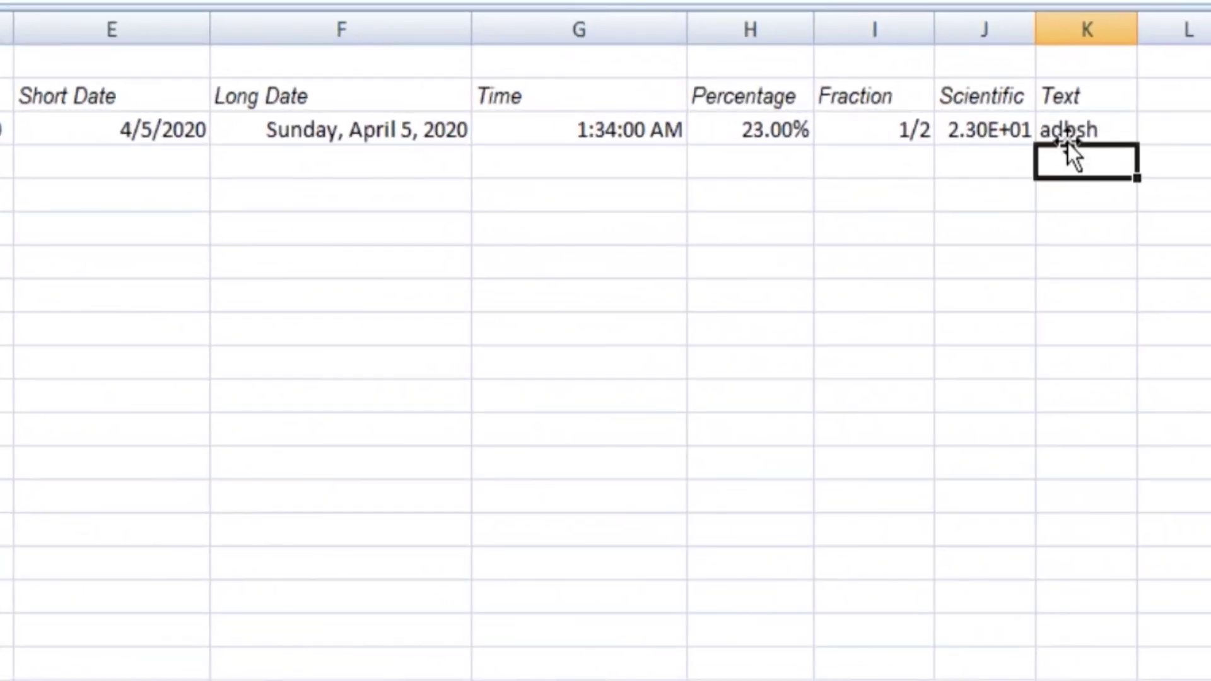